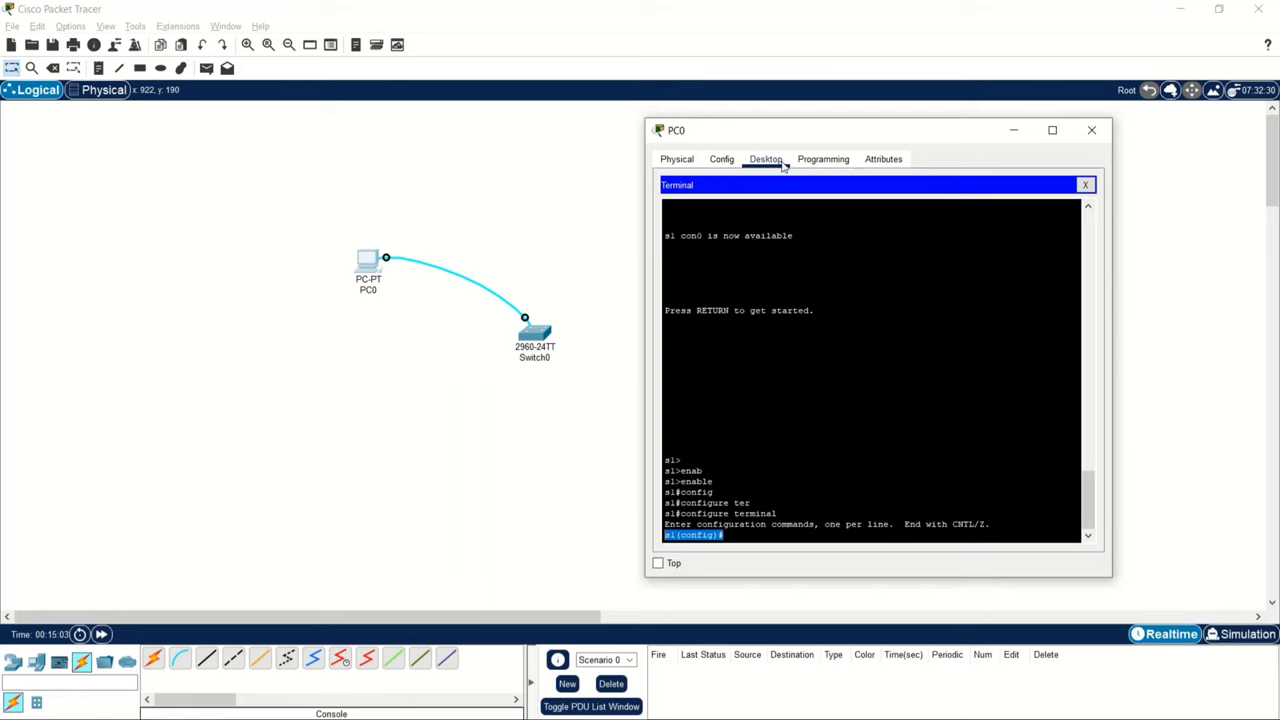
- Close PC0, inspect Switch0's physical front panel zoomed in and maximized, then reopen PC0
{"action": "left_click", "coordinate": [1085, 184]}
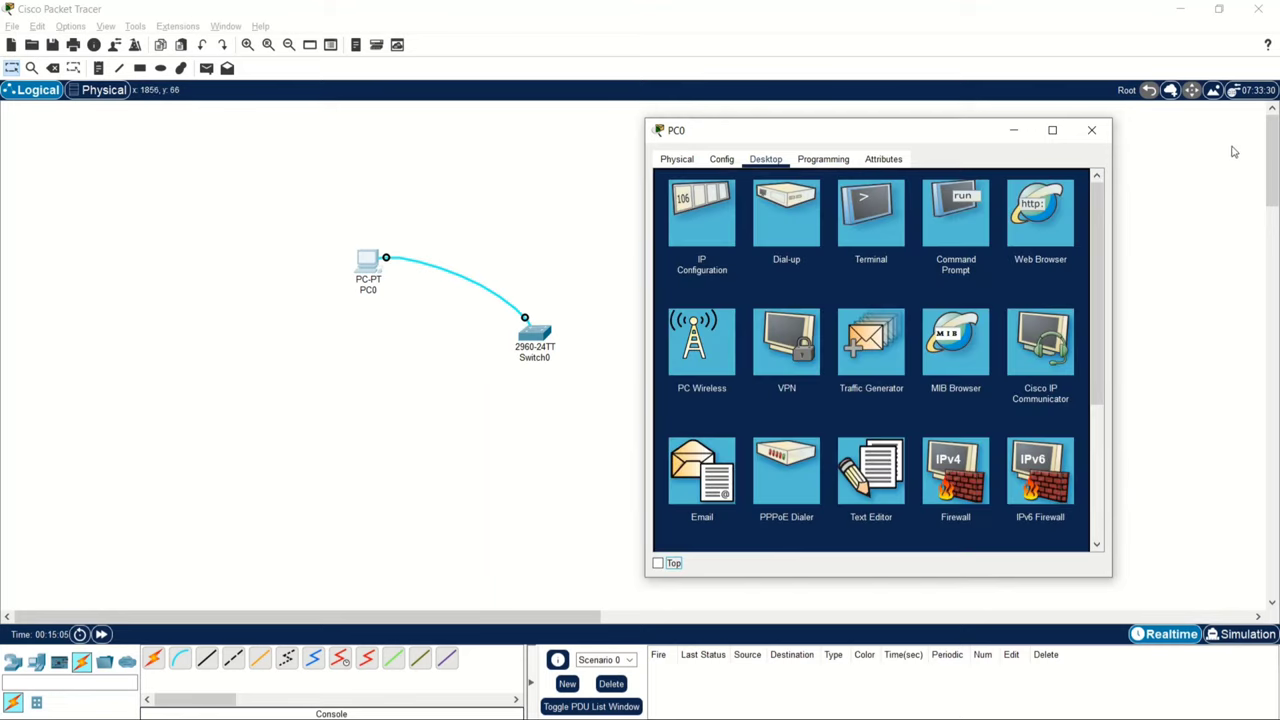
{"action": "left_click", "coordinate": [1091, 130]}
{"action": "left_click", "coordinate": [539, 343]}
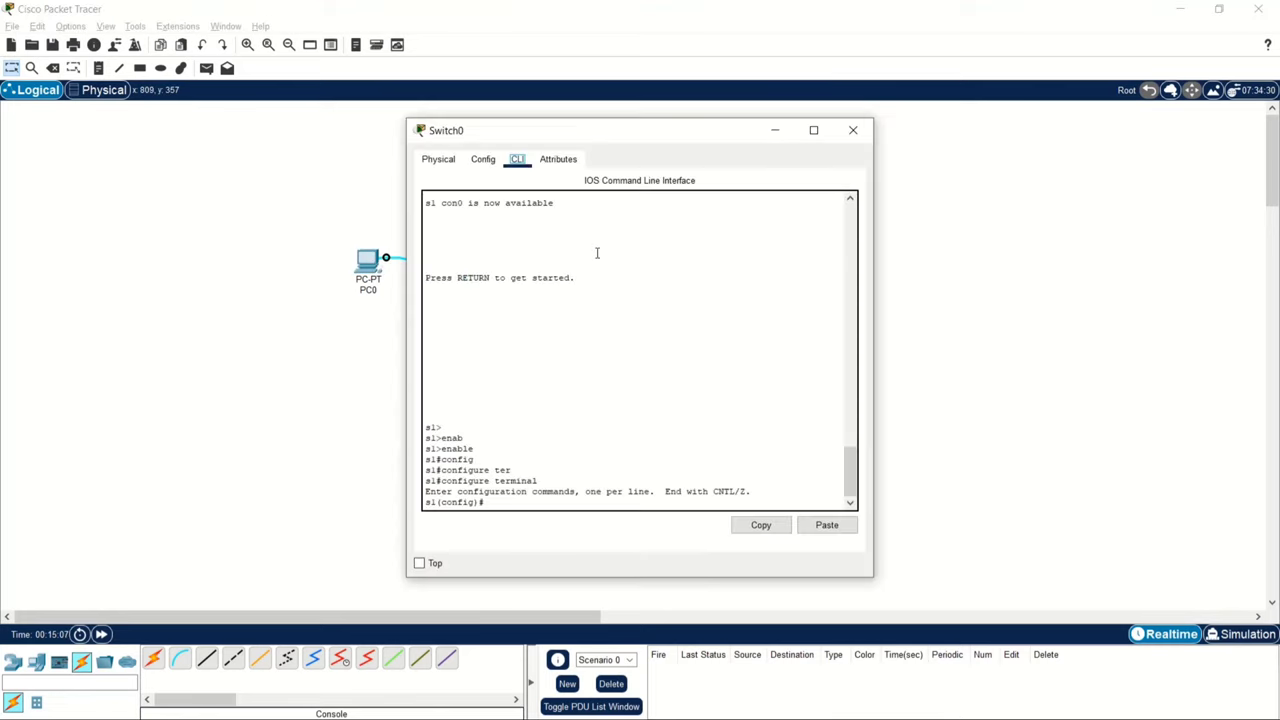
{"action": "left_click", "coordinate": [443, 163]}
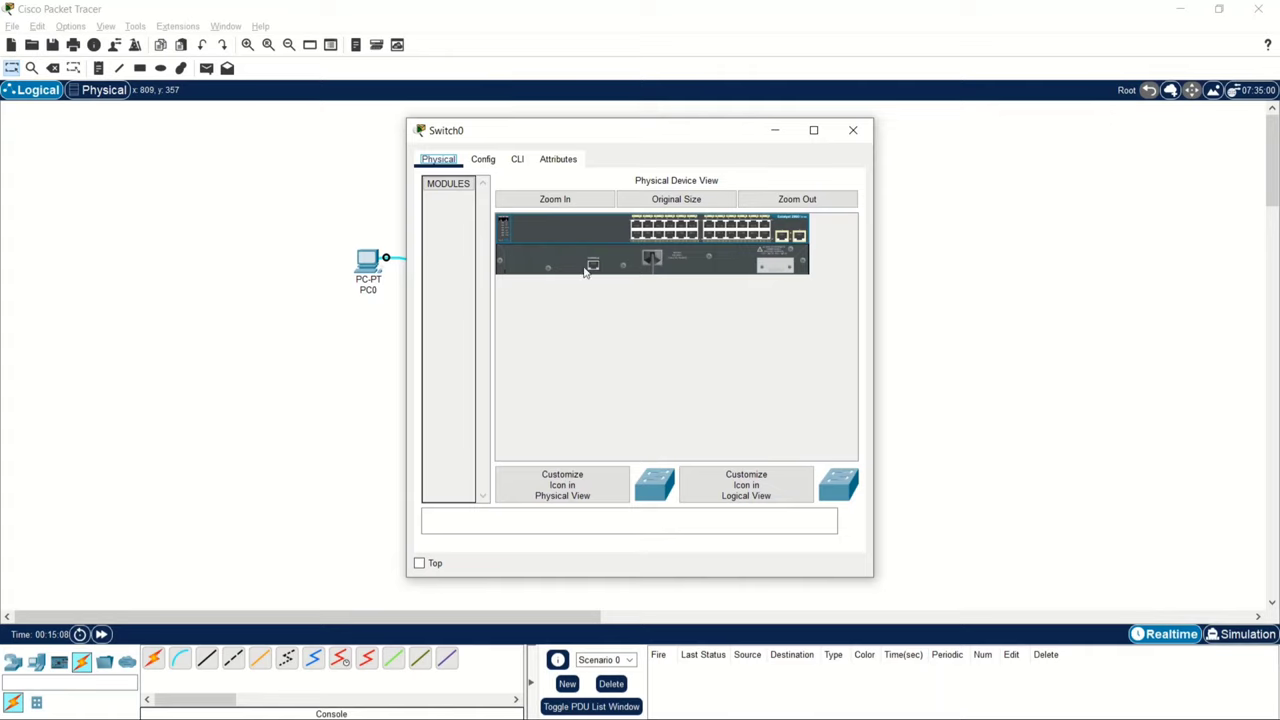
{"action": "left_click", "coordinate": [553, 200]}
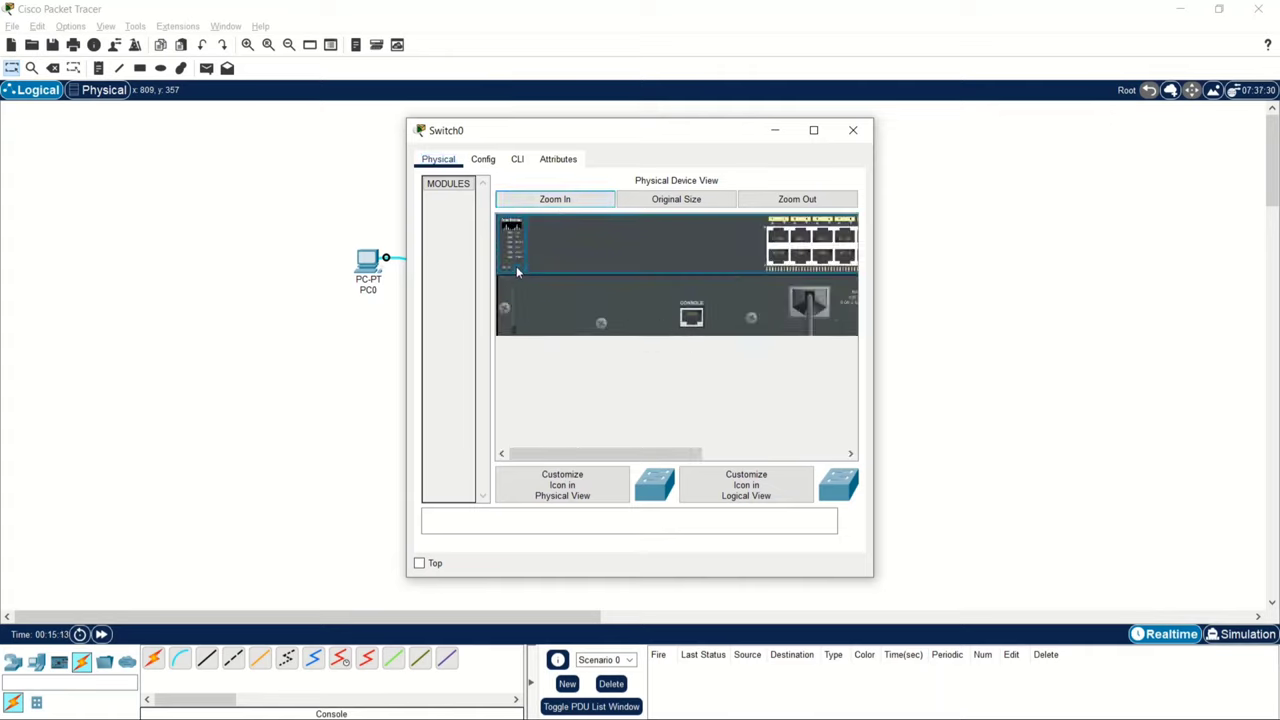
{"action": "left_click", "coordinate": [813, 130]}
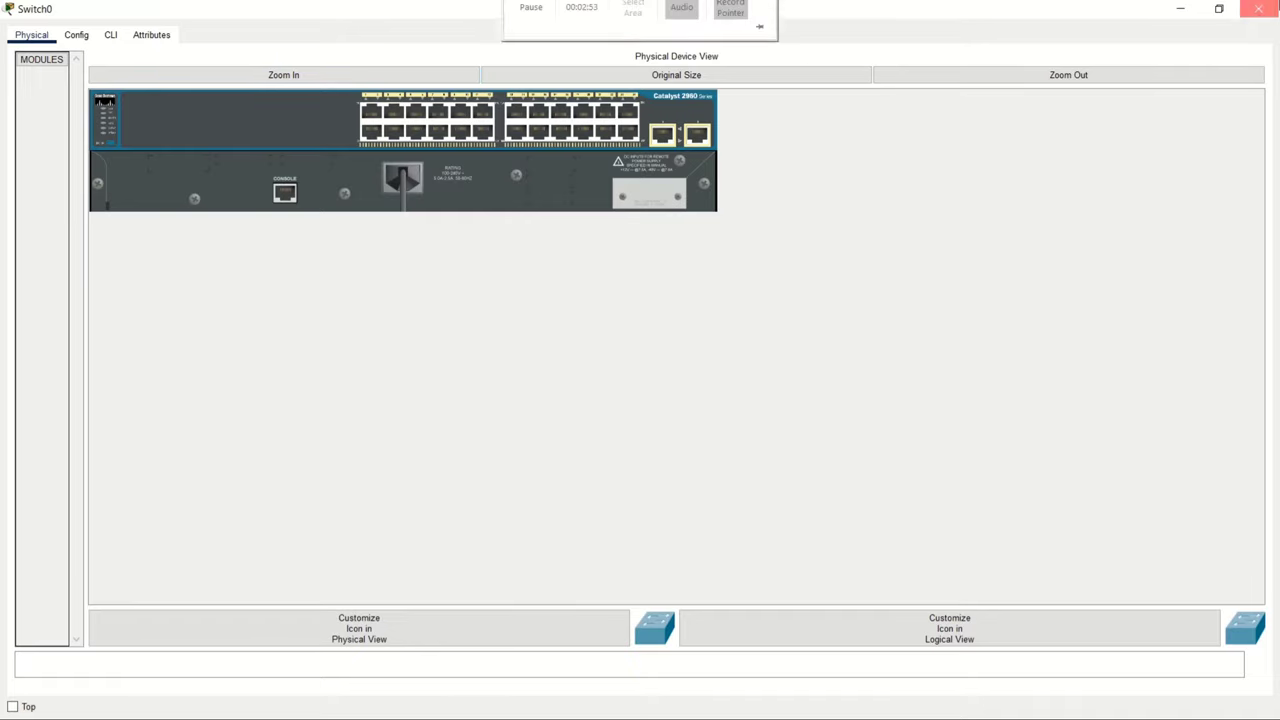
{"action": "left_click", "coordinate": [1258, 8]}
{"action": "left_click", "coordinate": [368, 262]}
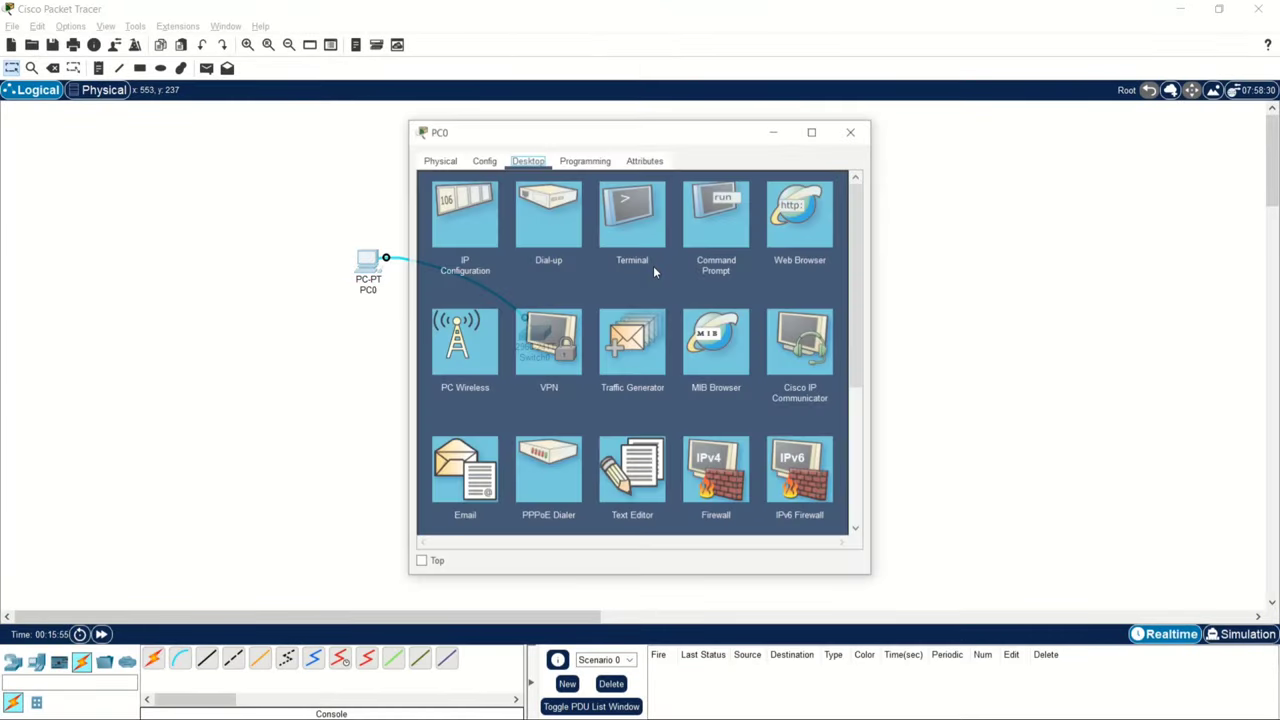
- Reopen PC0's Terminal with the default 9600 settings and scroll back to the switch's boot log
{"action": "left_click_drag", "start_coordinate": [583, 137], "coordinate": [788, 137]}
{"action": "left_click", "coordinate": [837, 213]}
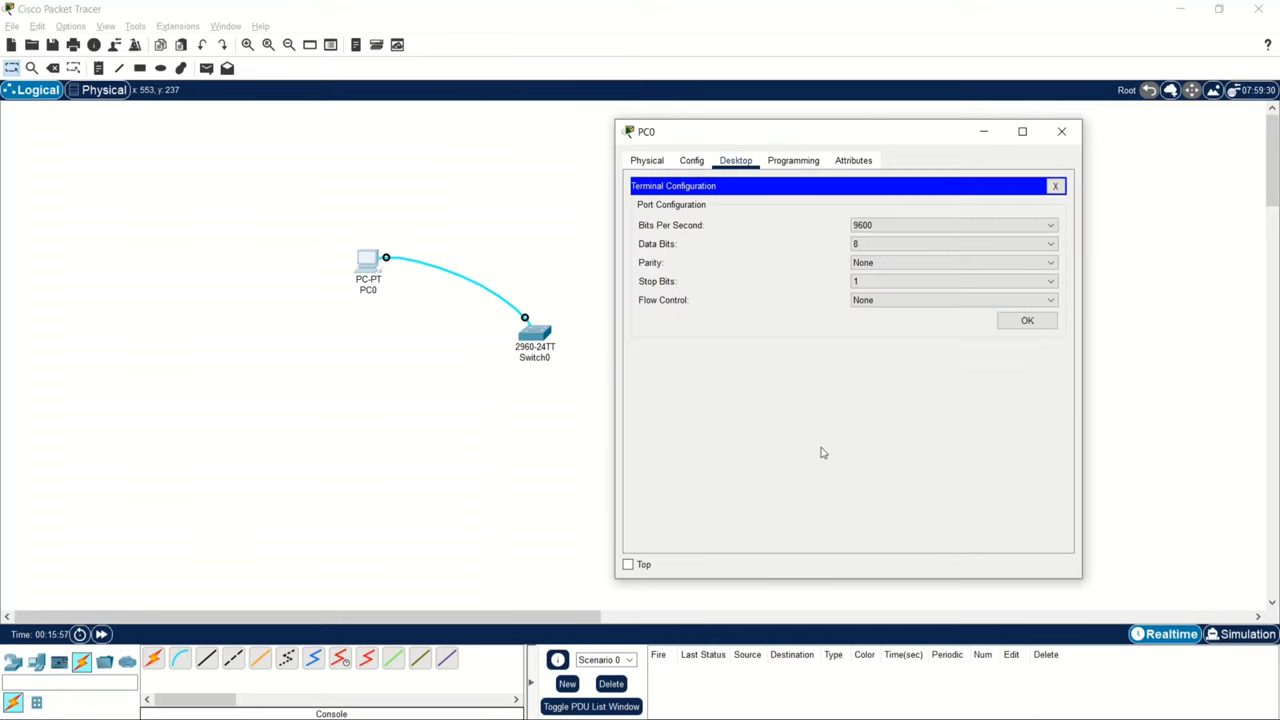
{"action": "left_click", "coordinate": [1022, 320]}
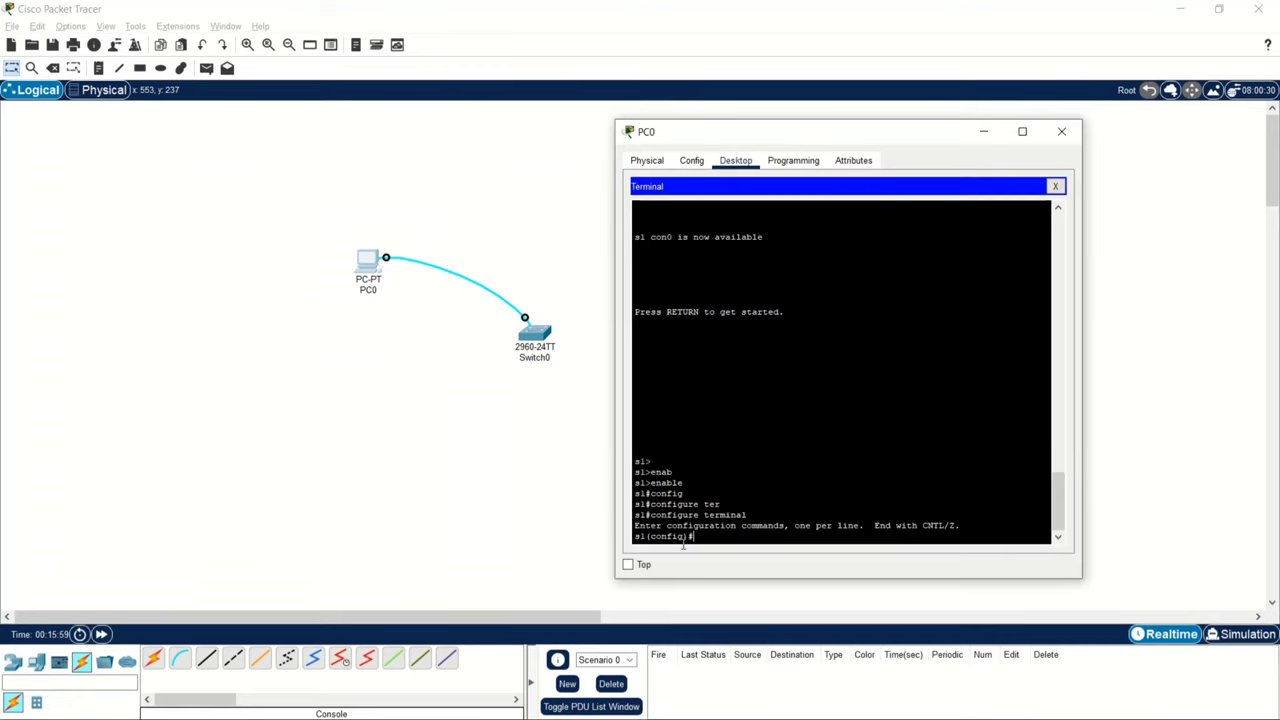
{"action": "left_click_drag", "start_coordinate": [697, 538], "coordinate": [620, 540]}
{"action": "scroll", "coordinate": [700, 468], "scroll_direction": "up", "scroll_amount": 2}
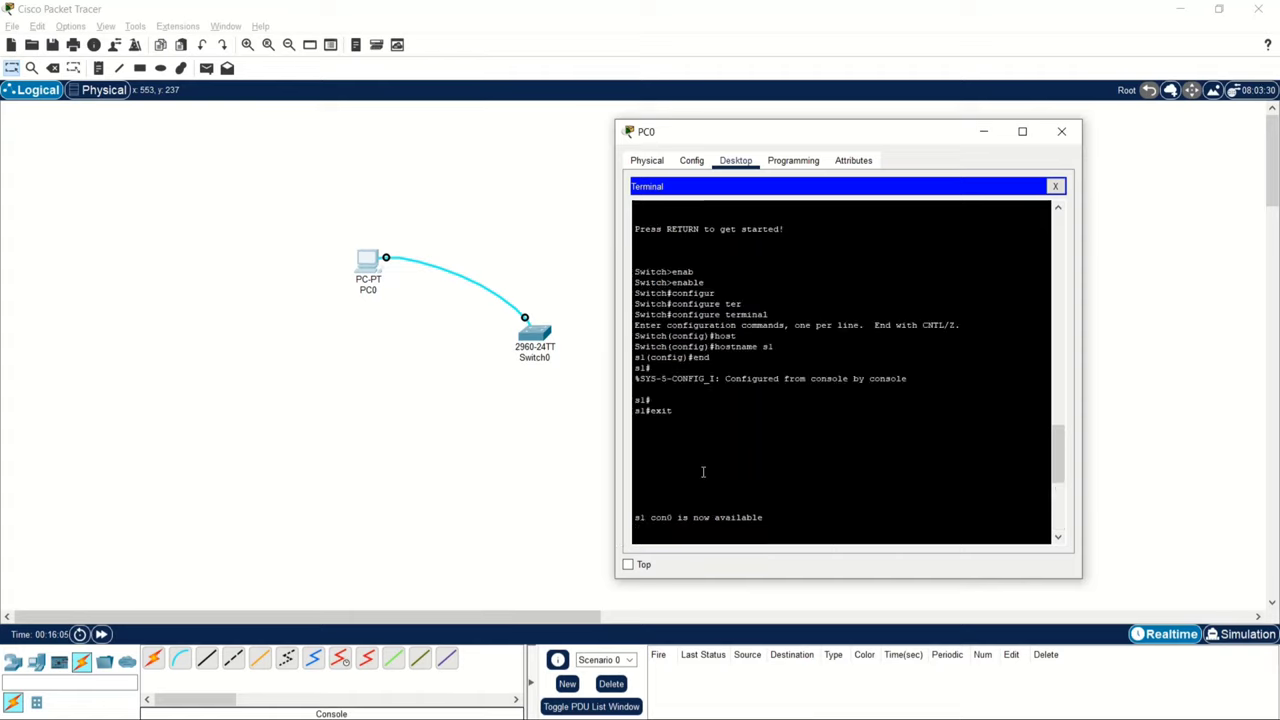
{"action": "scroll", "coordinate": [703, 470], "scroll_direction": "down", "scroll_amount": 2}
{"action": "scroll", "coordinate": [703, 470], "scroll_direction": "up", "scroll_amount": 8}
{"action": "scroll", "coordinate": [705, 470], "scroll_direction": "up", "scroll_amount": 10}
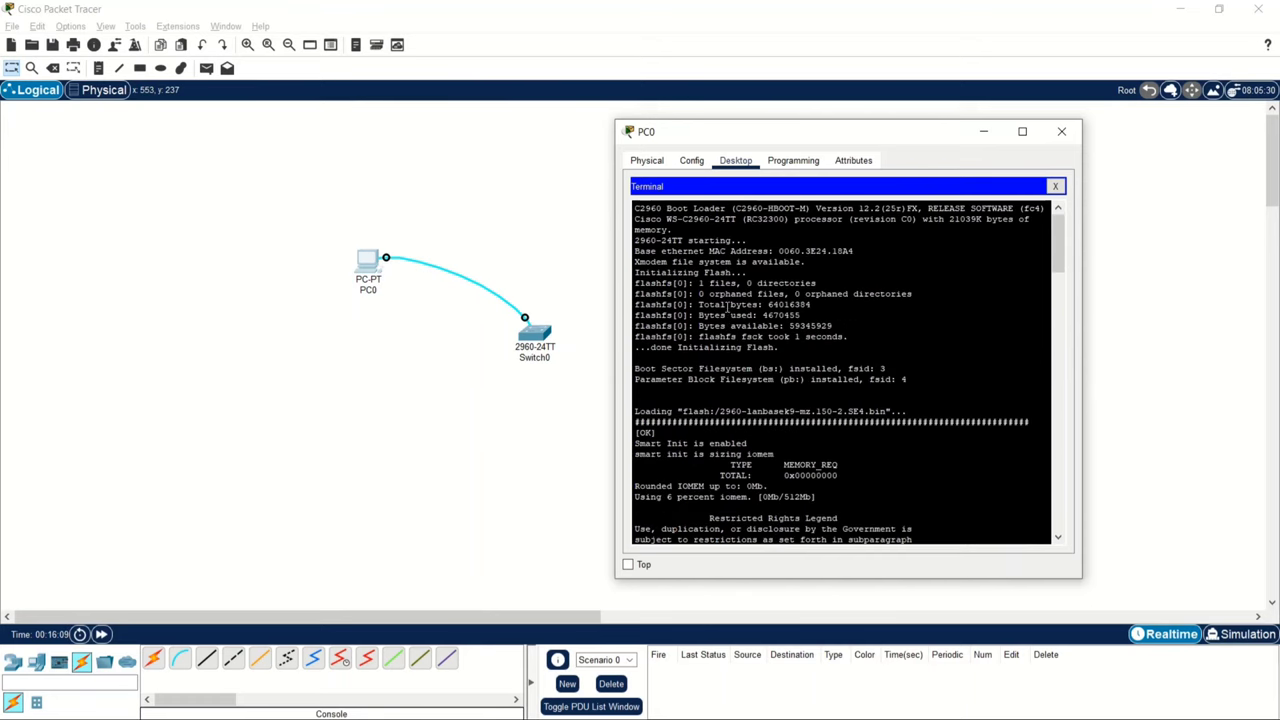
- Highlight the Loading line's flash:/2960-lanbasek9-mz.150-2.SE4.bin path, then close the terminal
{"action": "left_click_drag", "start_coordinate": [636, 208], "coordinate": [768, 486]}
{"action": "left_click", "coordinate": [711, 455]}
{"action": "left_click_drag", "start_coordinate": [636, 411], "coordinate": [903, 411]}
{"action": "left_click", "coordinate": [772, 411]}
{"action": "left_click_drag", "start_coordinate": [683, 411], "coordinate": [888, 411]}
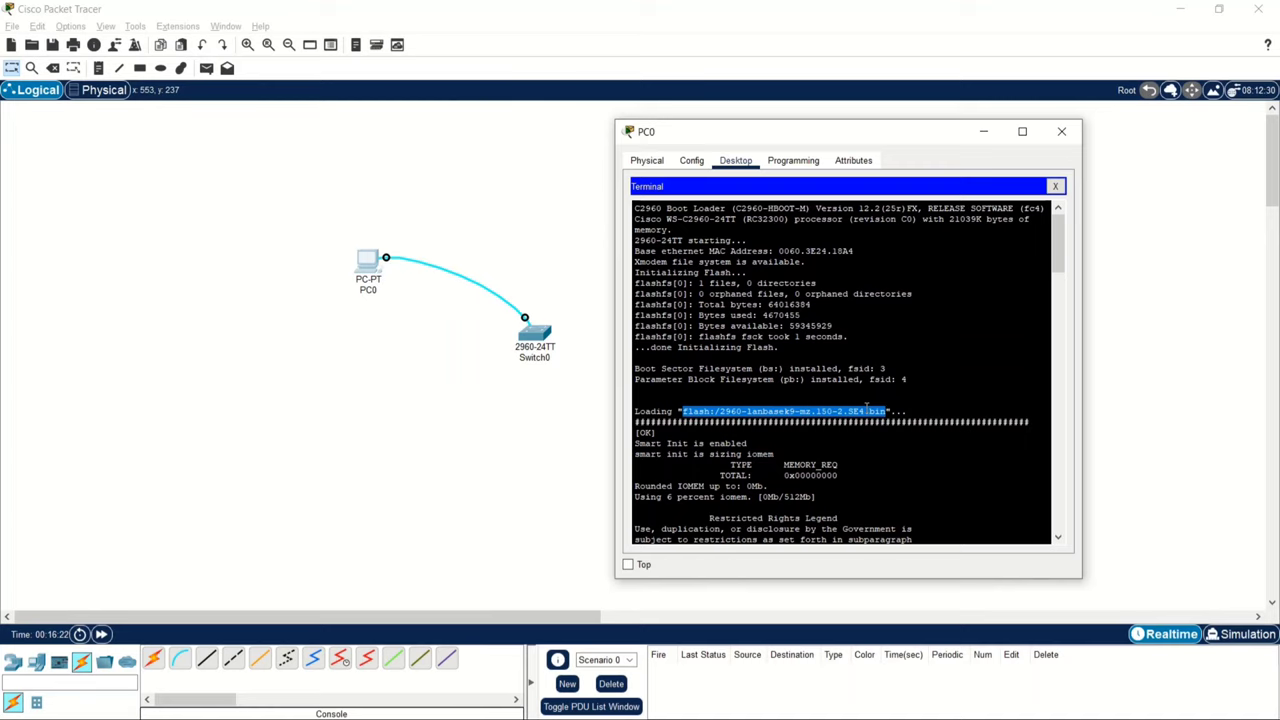
{"action": "left_click", "coordinate": [686, 414]}
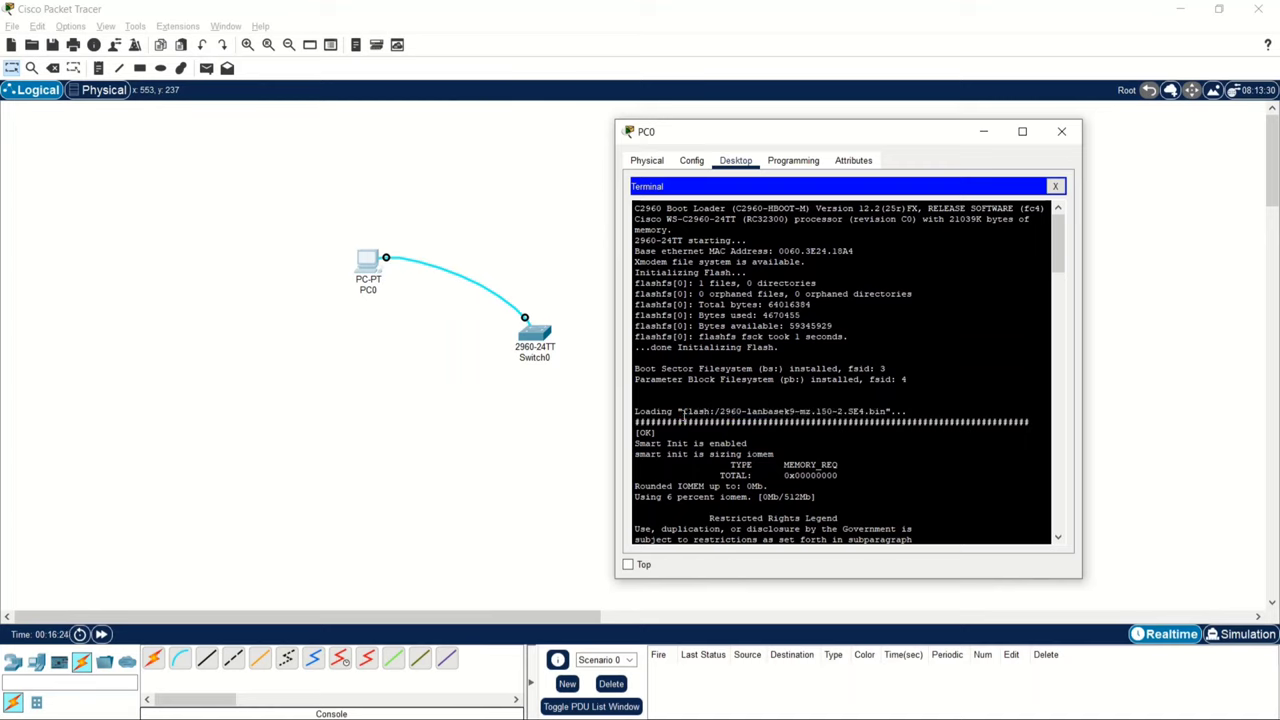
{"action": "left_click_drag", "start_coordinate": [684, 414], "coordinate": [887, 414]}
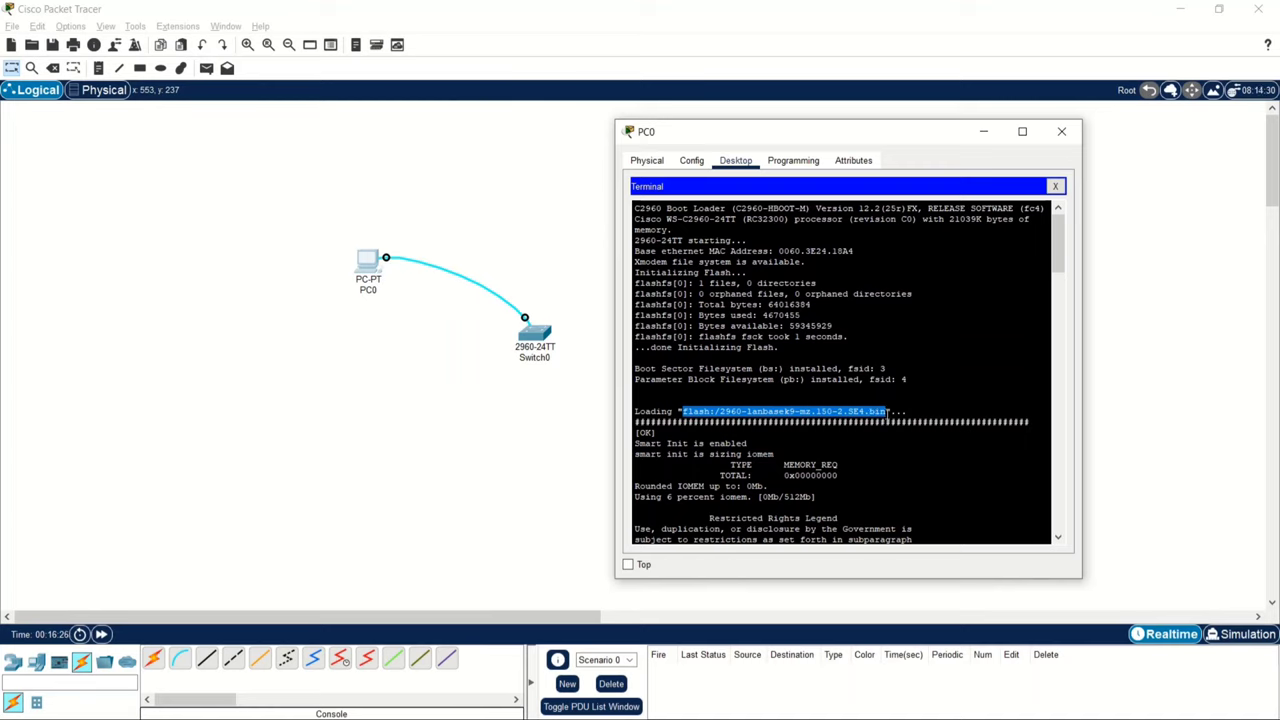
{"action": "left_click_drag", "start_coordinate": [719, 414], "coordinate": [878, 414]}
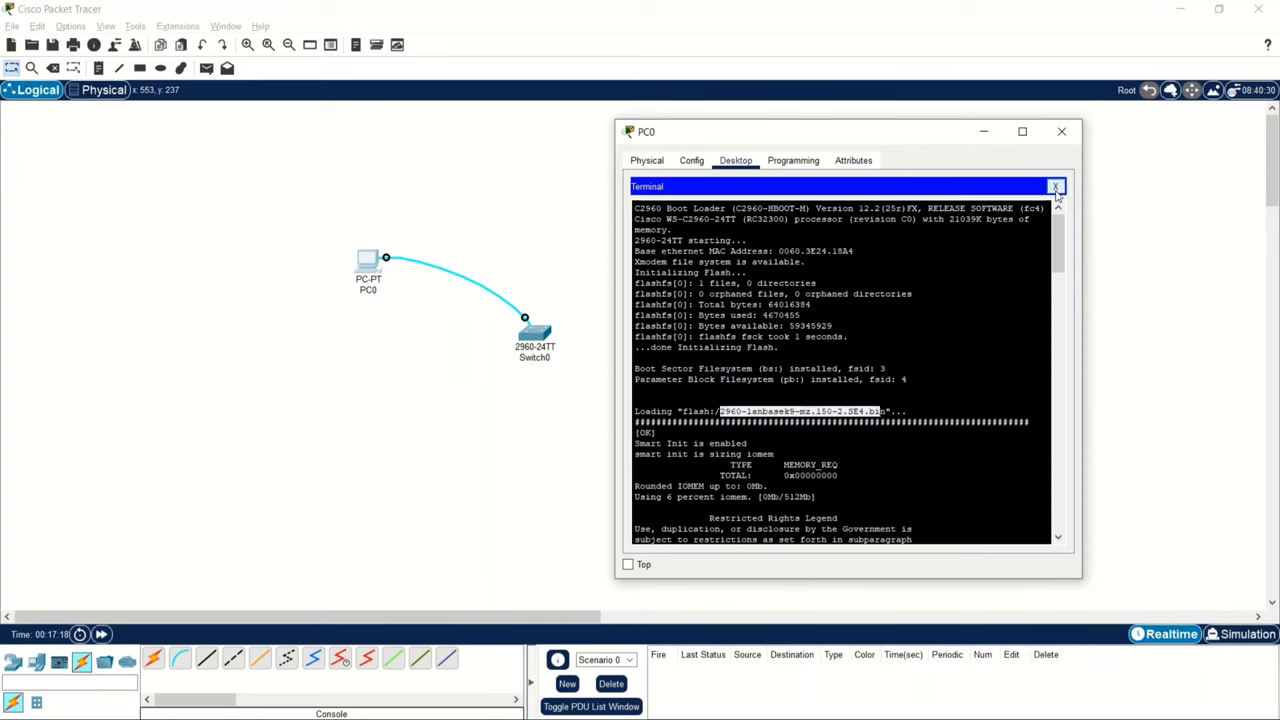
{"action": "left_click", "coordinate": [1056, 188]}
- Place a new 2960 switch, Switch1, beside PC0 and open its device window
{"action": "left_click", "coordinate": [691, 160]}
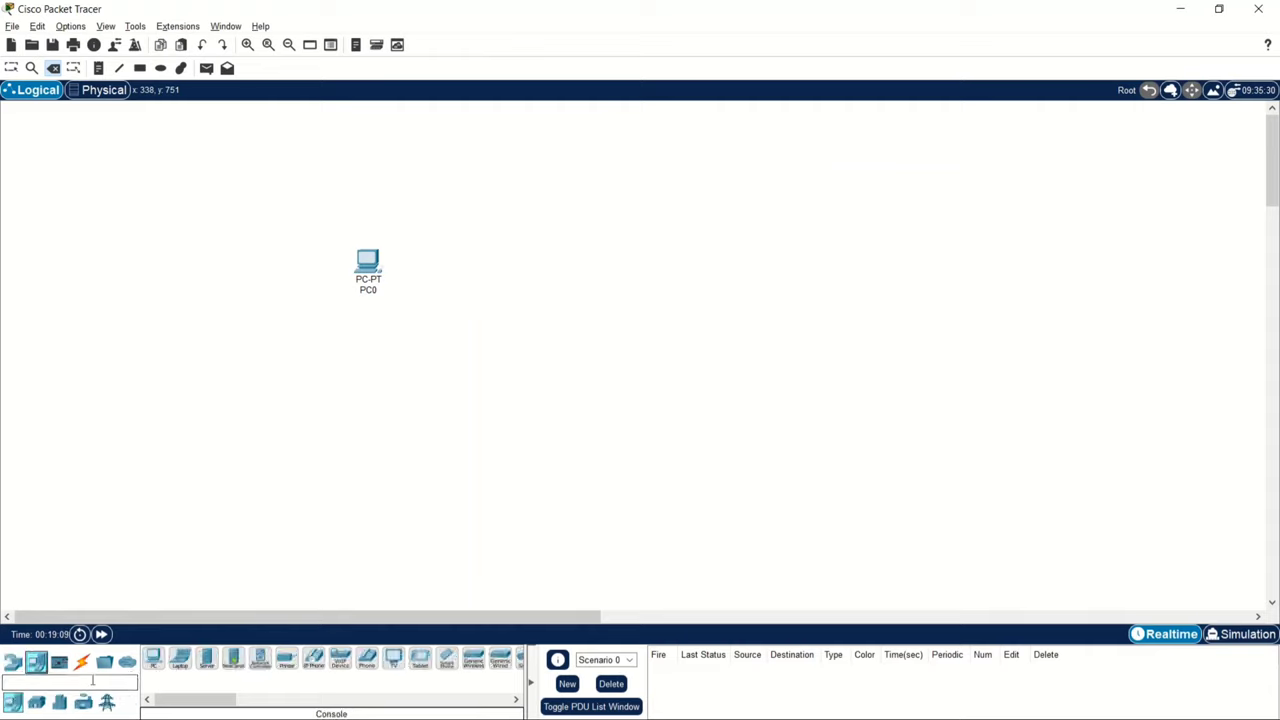
{"action": "left_click", "coordinate": [13, 661]}
{"action": "left_click", "coordinate": [37, 704]}
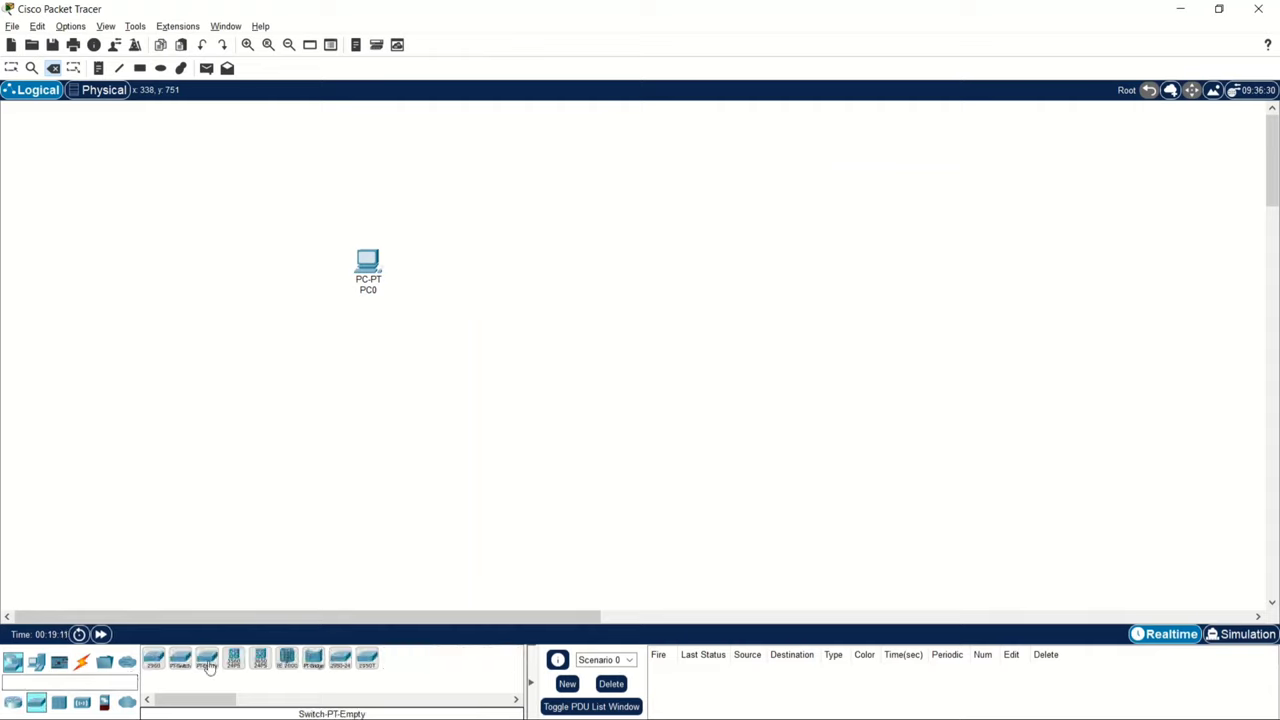
{"action": "left_click", "coordinate": [155, 663]}
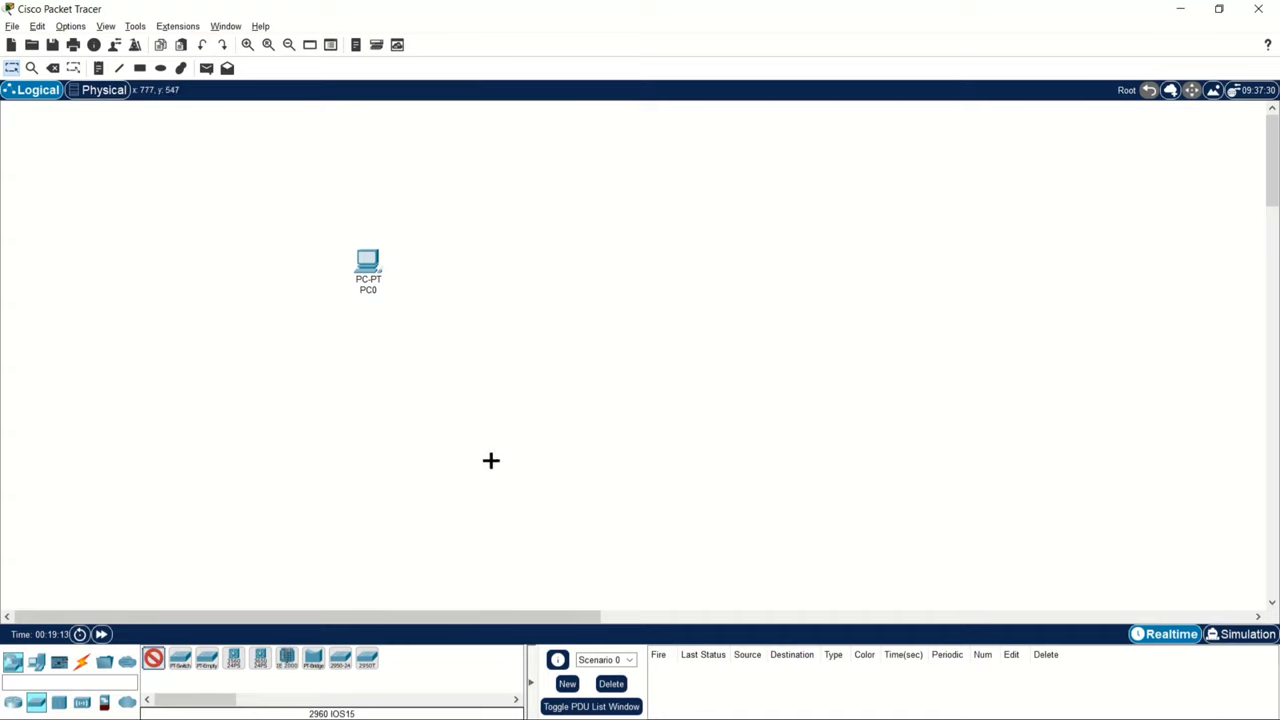
{"action": "left_click", "coordinate": [491, 408]}
{"action": "left_click", "coordinate": [491, 410]}
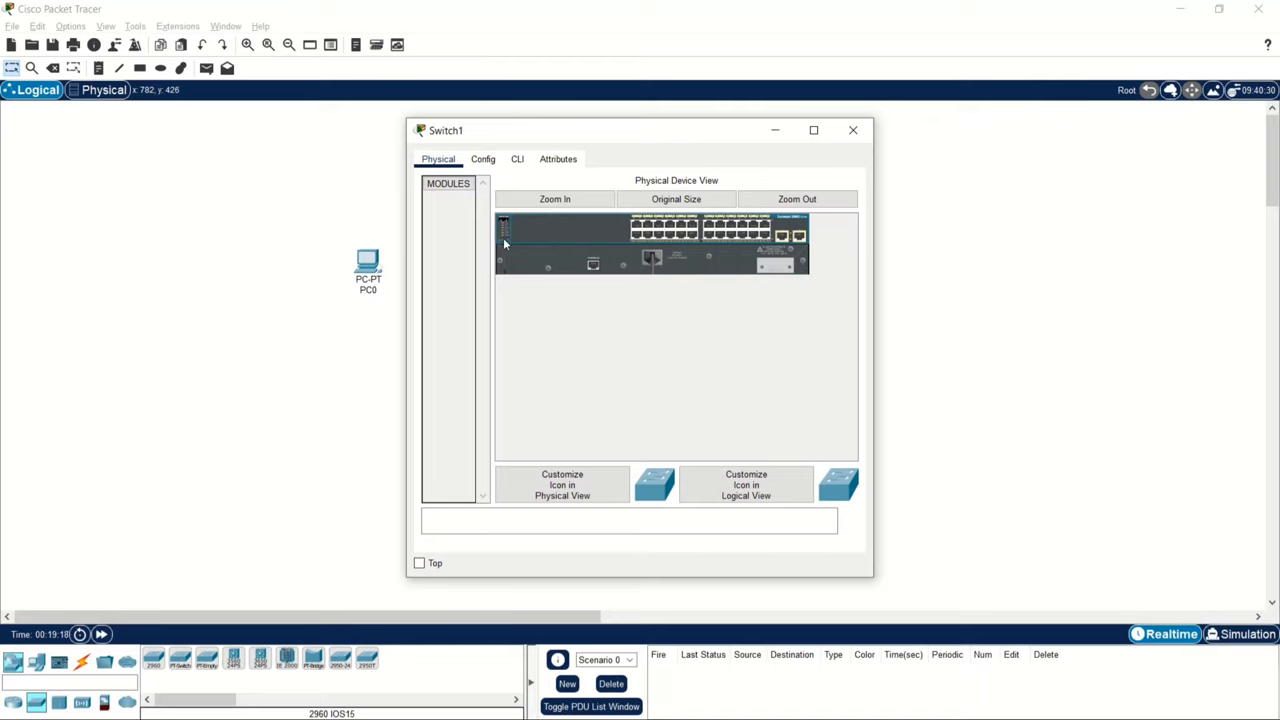
- Zoom in on Switch1's panel and hold MODE to interrupt boot into ROMMON
{"action": "left_click", "coordinate": [555, 199]}
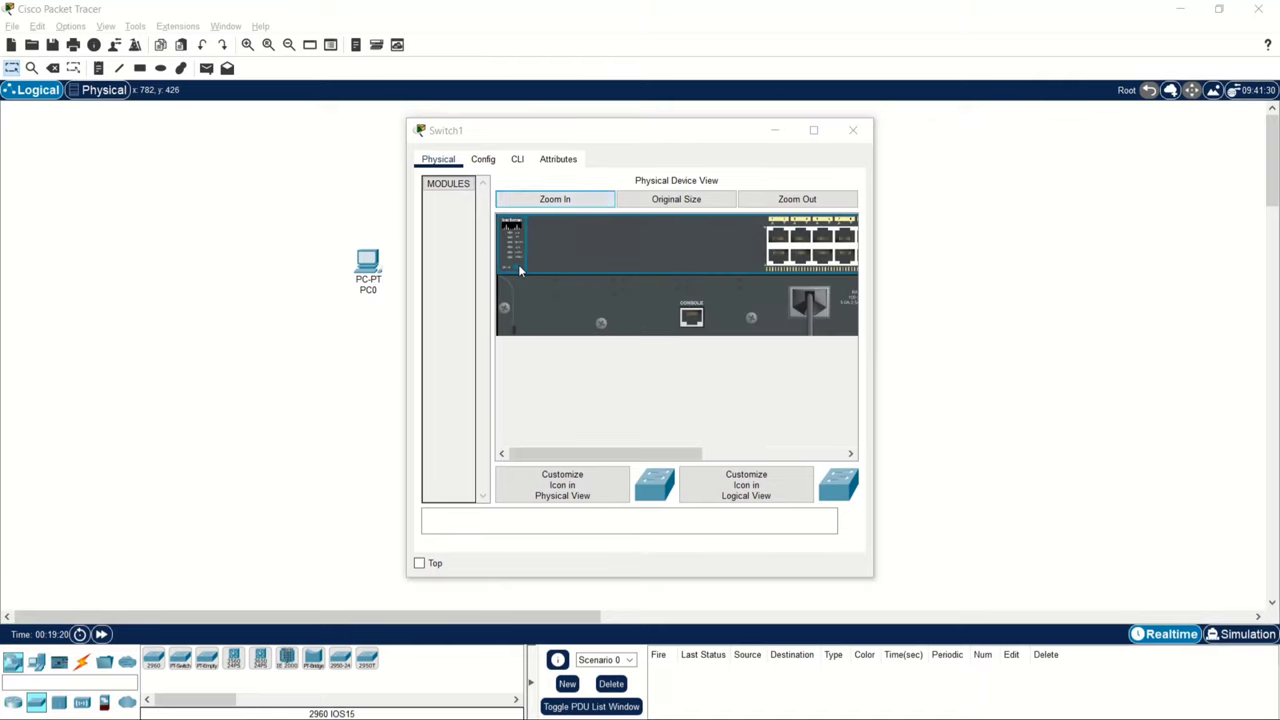
{"action": "left_click", "coordinate": [518, 264]}
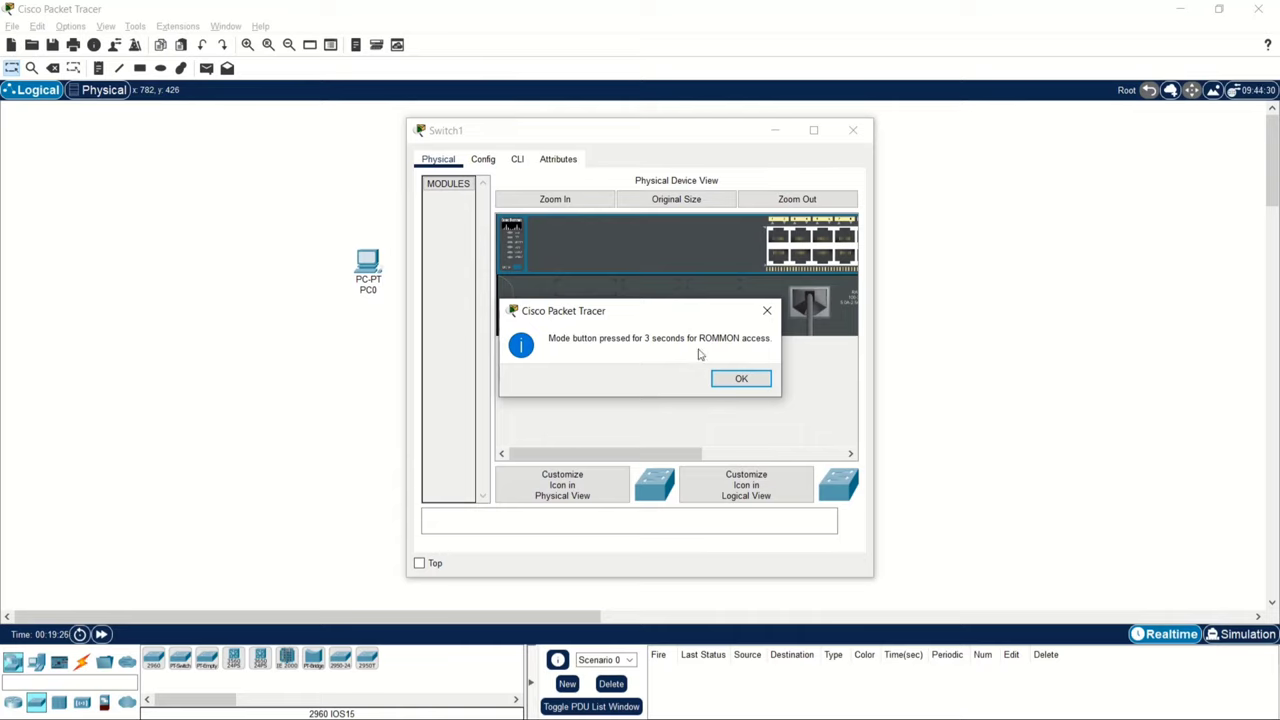
{"action": "left_click", "coordinate": [746, 383]}
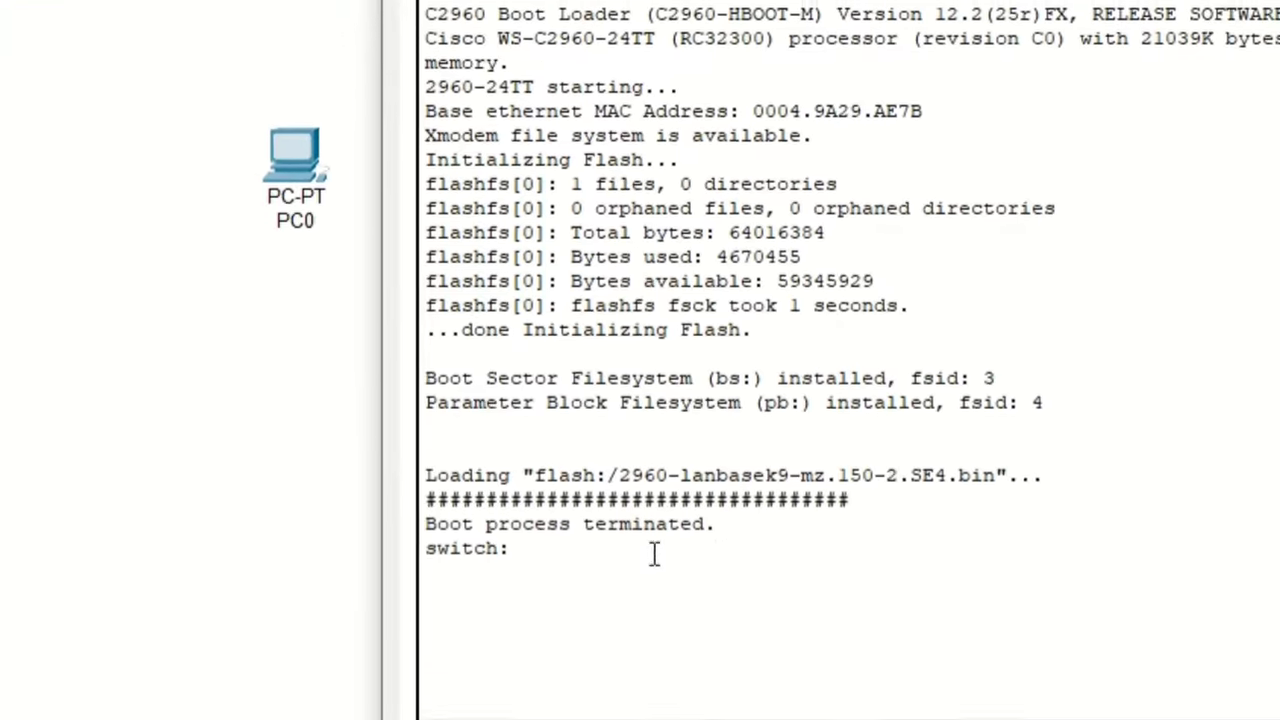
{"action": "left_click_drag", "start_coordinate": [707, 526], "coordinate": [401, 520]}
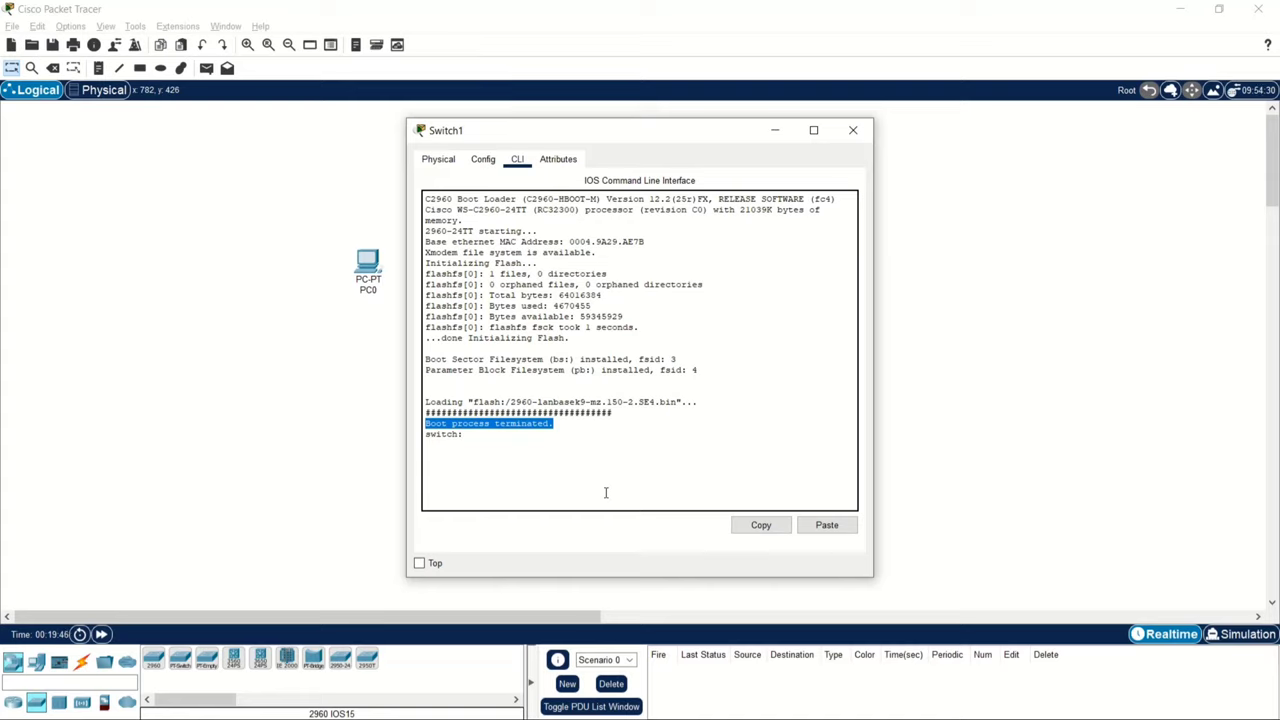
{"action": "left_click", "coordinate": [513, 462]}
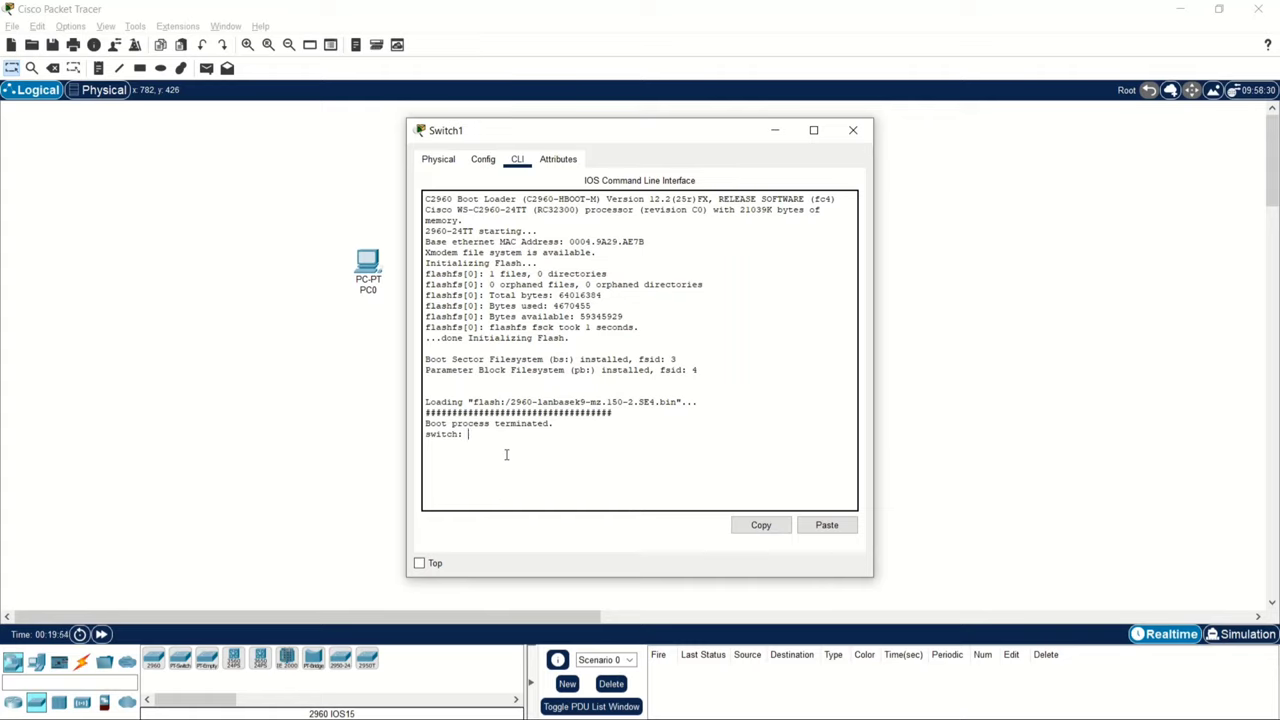
{"action": "left_click_drag", "start_coordinate": [466, 436], "coordinate": [425, 434]}
{"action": "left_click", "coordinate": [505, 477]}
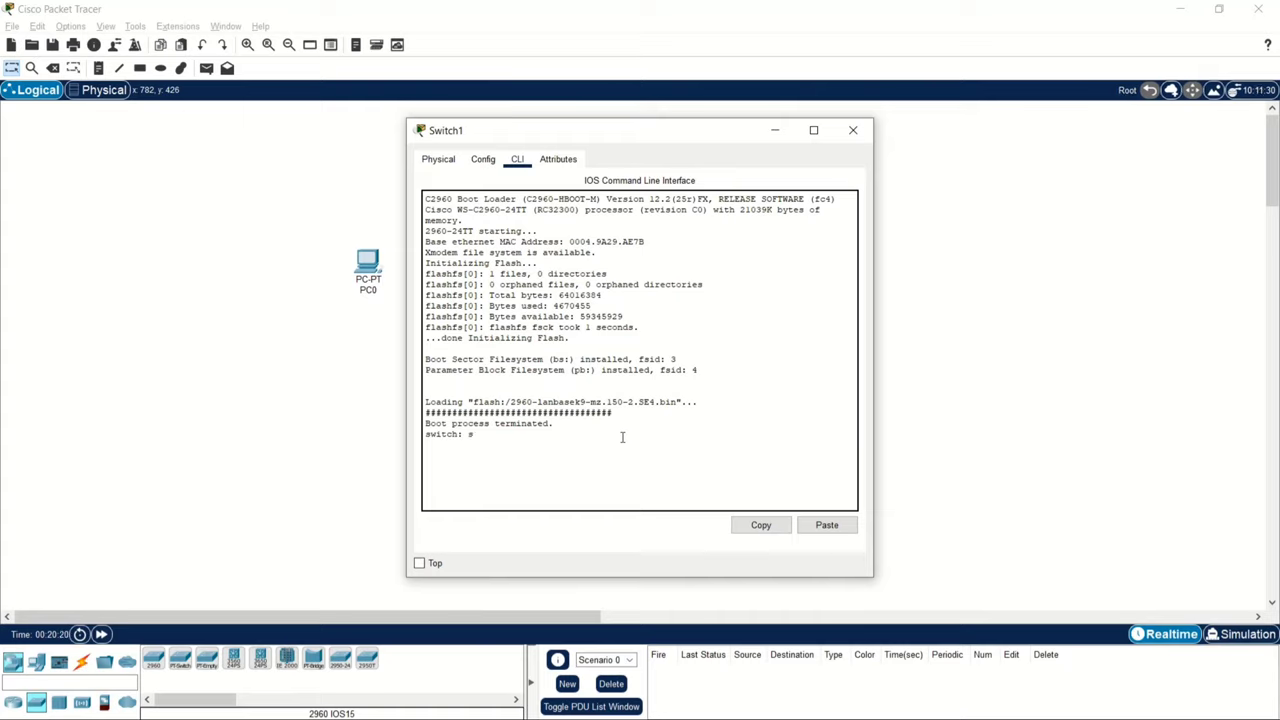
- Clear the prompt and run ? to list the ROMMON bootloader commands
{"action": "key", "text": "BackSpace"}
{"action": "type", "text": "?"}
{"action": "key", "text": "Return"}
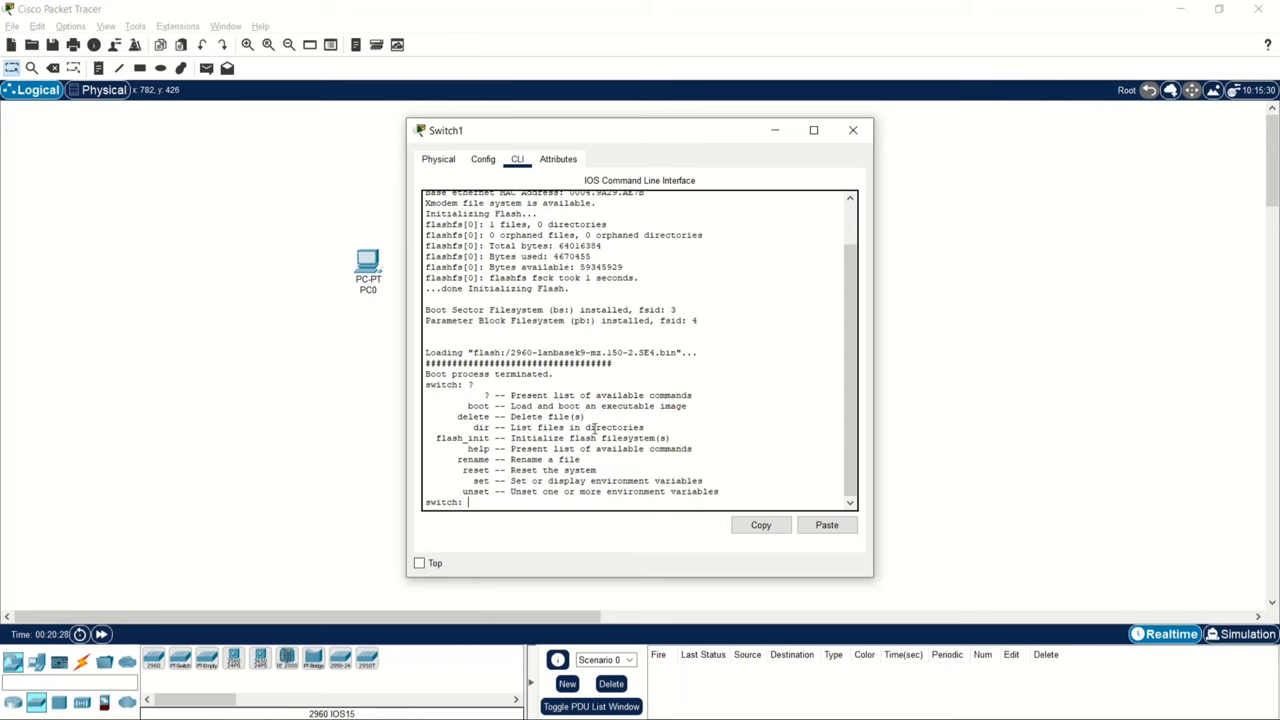
{"action": "left_click_drag", "start_coordinate": [719, 492], "coordinate": [481, 389]}
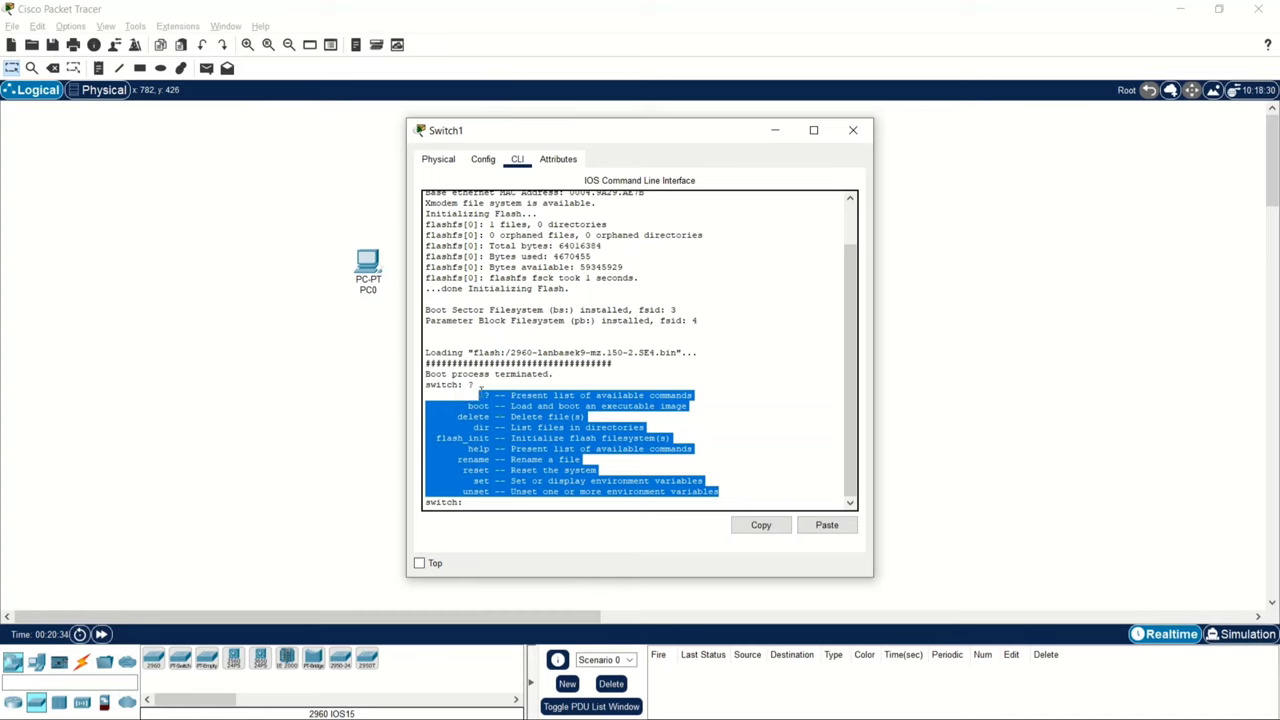
{"action": "left_click", "coordinate": [486, 502]}
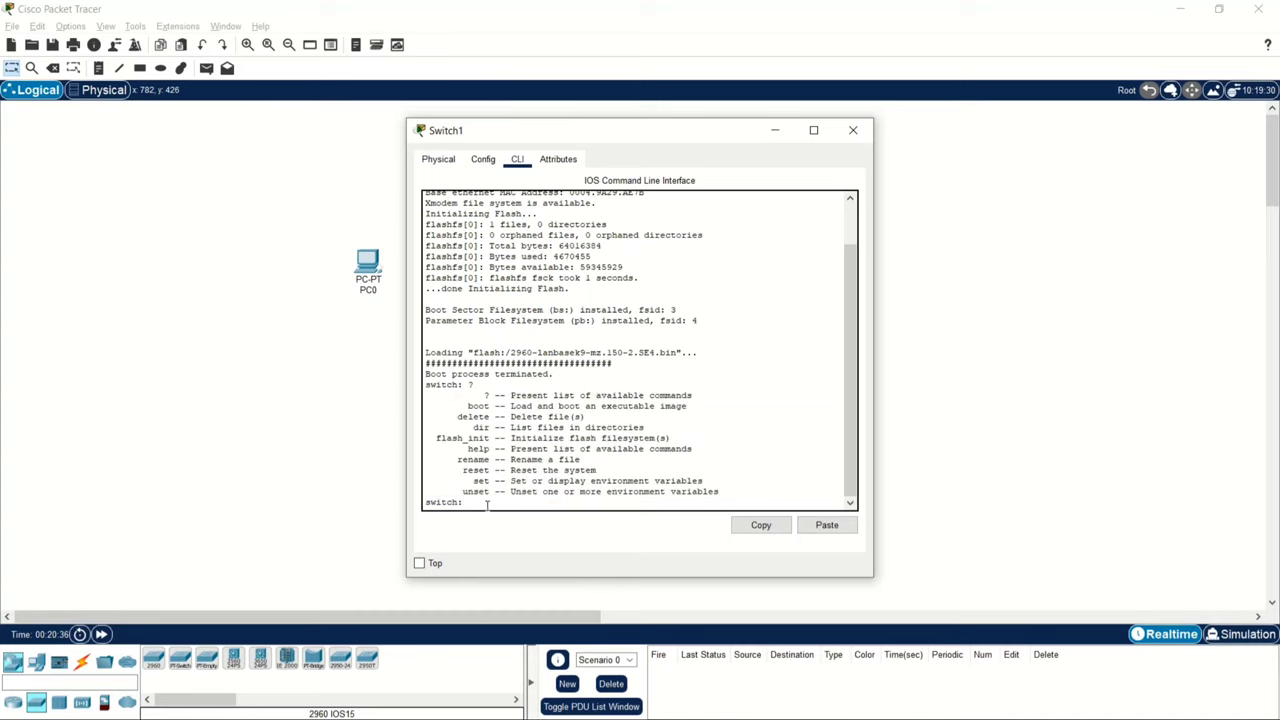
- Note the set command's description and run set to show environment variables
{"action": "left_click_drag", "start_coordinate": [468, 481], "coordinate": [701, 483]}
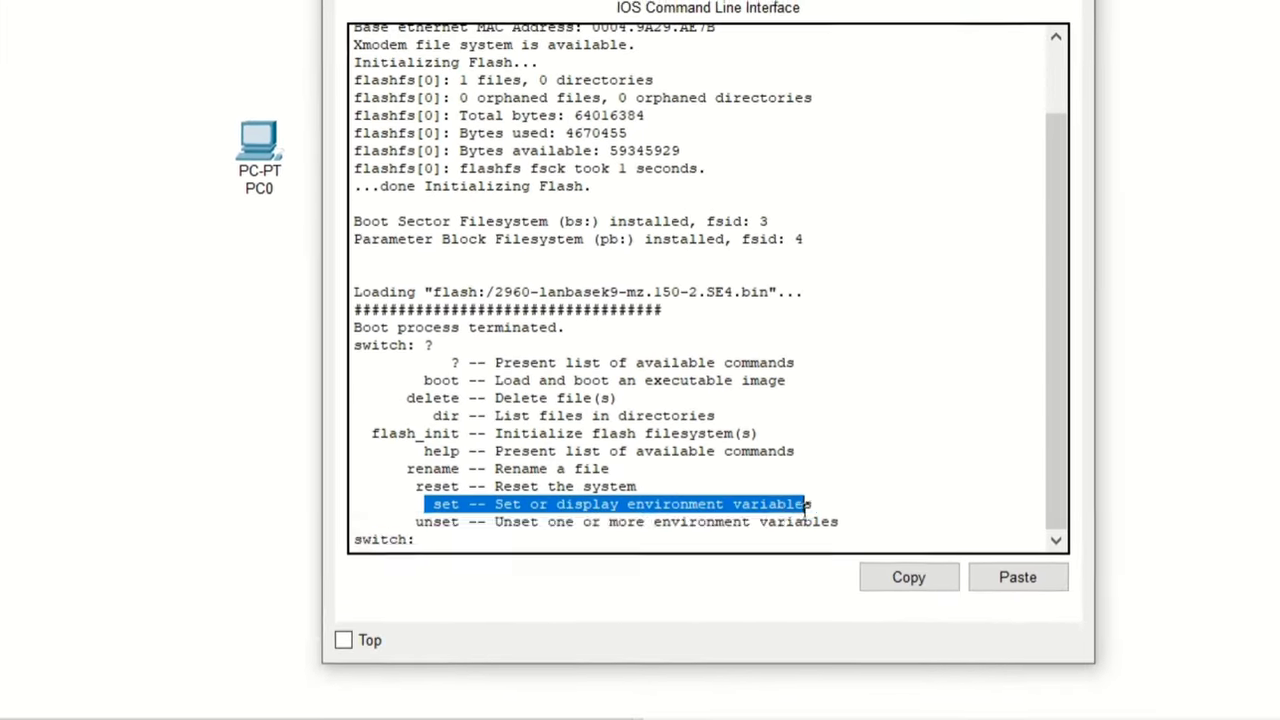
{"action": "left_click_drag", "start_coordinate": [808, 505], "coordinate": [813, 505]}
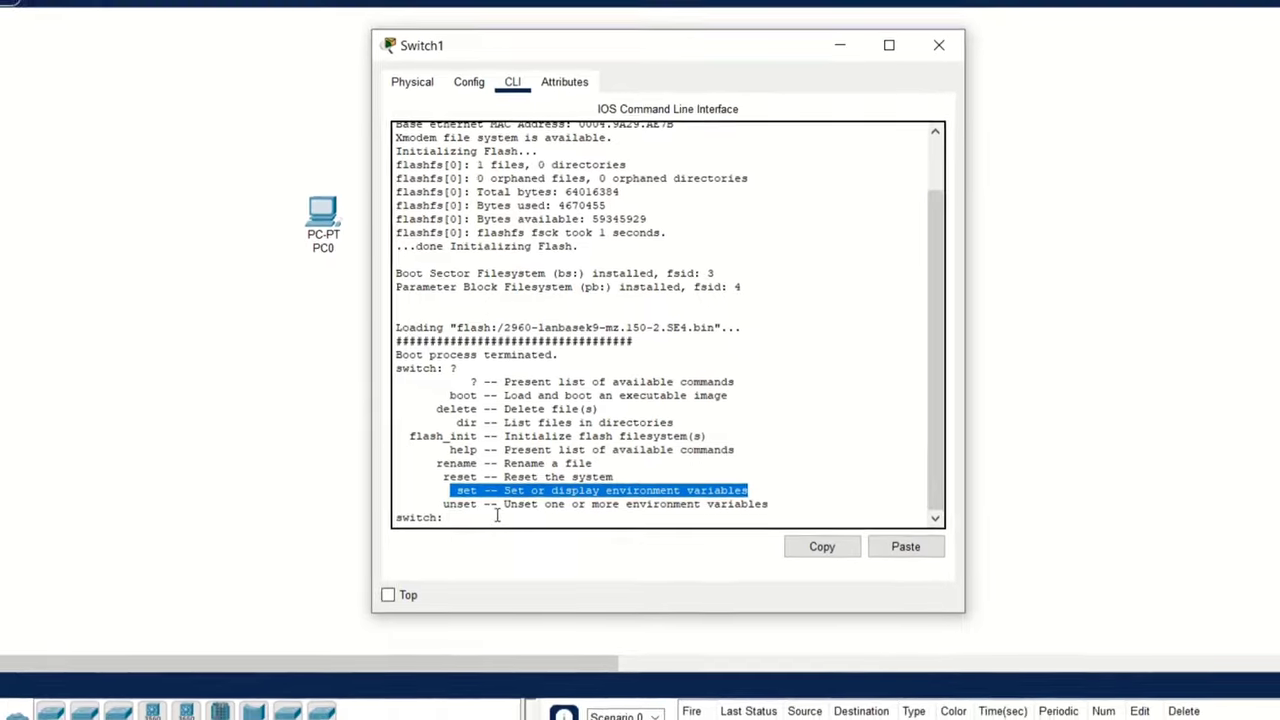
{"action": "type", "text": "set"}
{"action": "key", "text": "Return"}
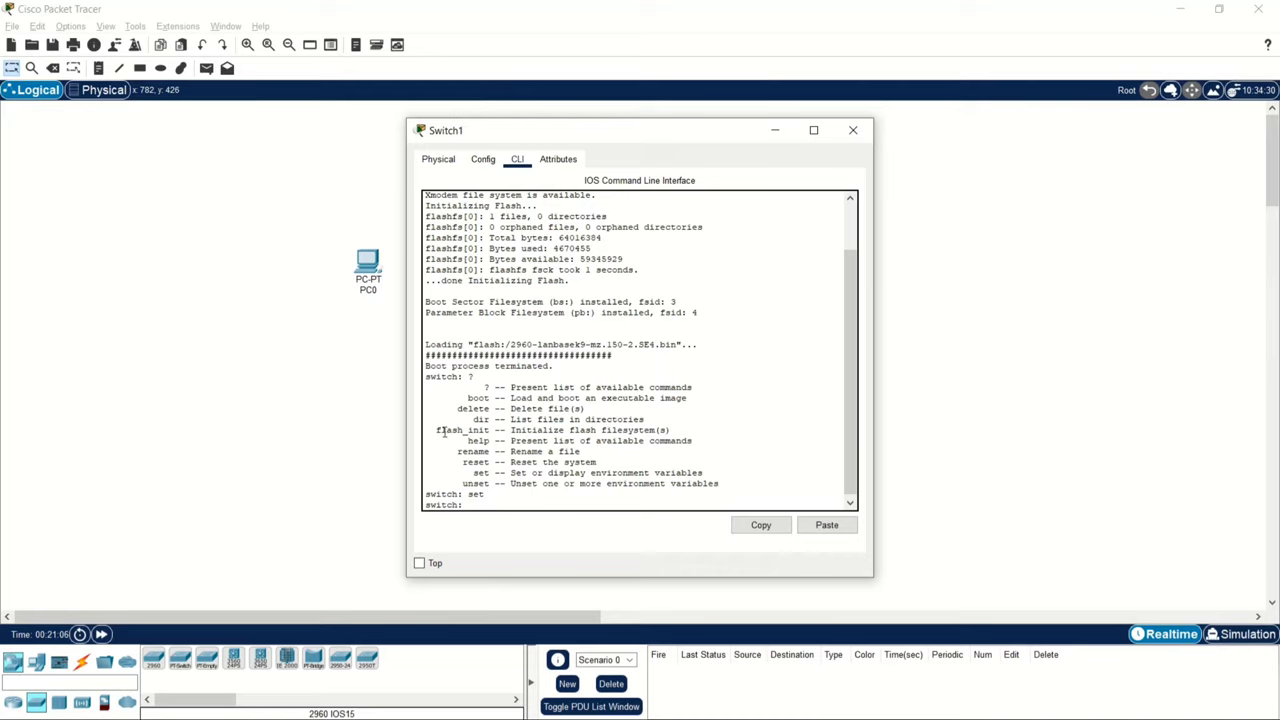
- Initialize the flash file system with flash_init and review its 1-file result
{"action": "left_click_drag", "start_coordinate": [437, 430], "coordinate": [492, 428]}
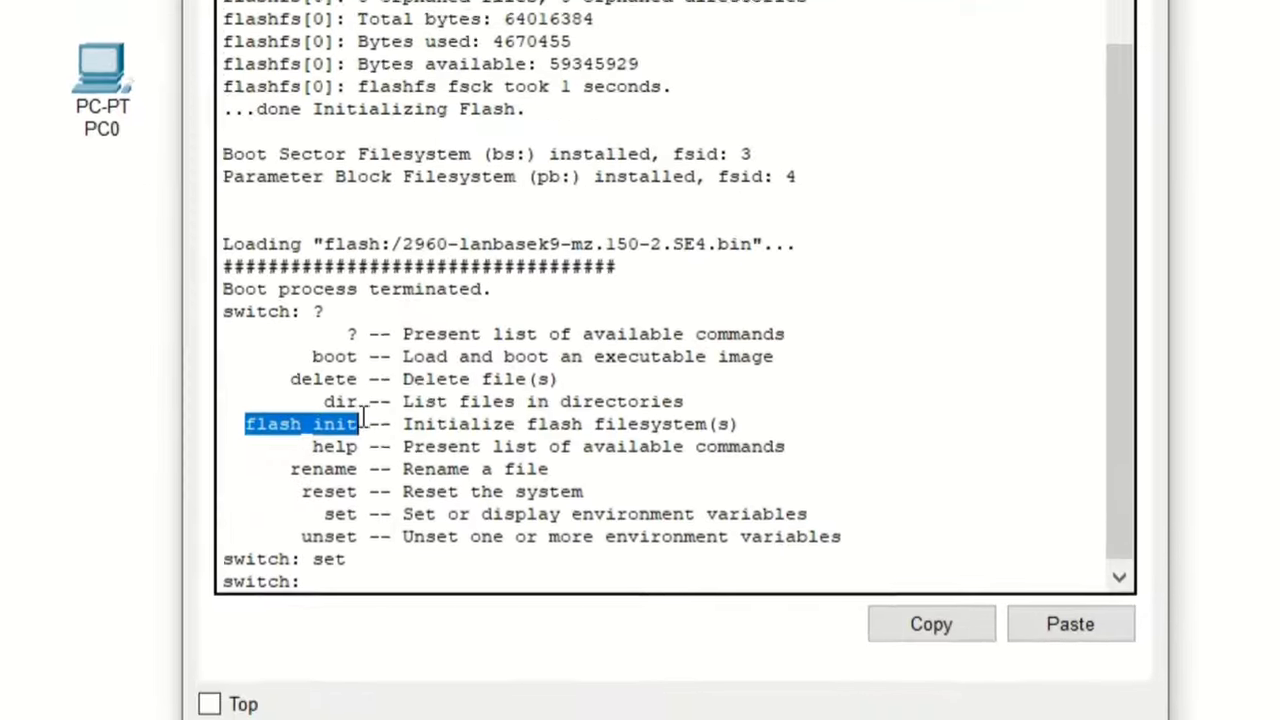
{"action": "left_click_drag", "start_coordinate": [365, 421], "coordinate": [718, 428]}
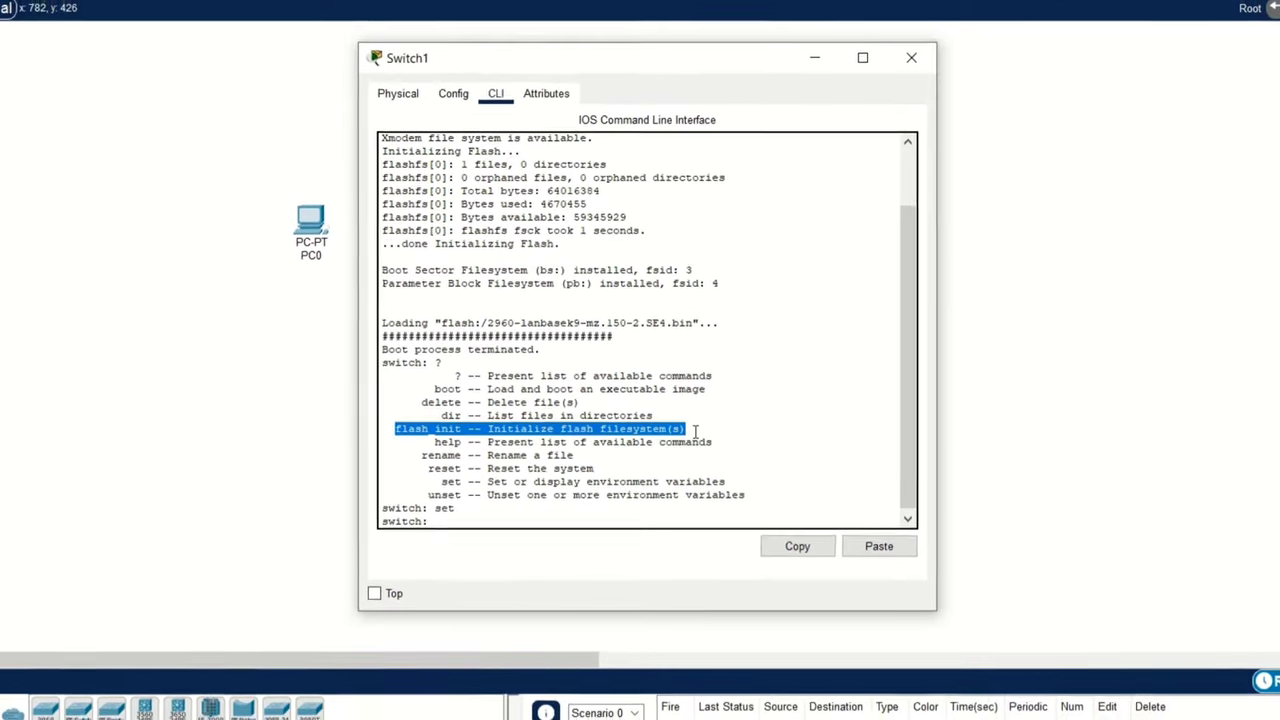
{"action": "left_click", "coordinate": [584, 518]}
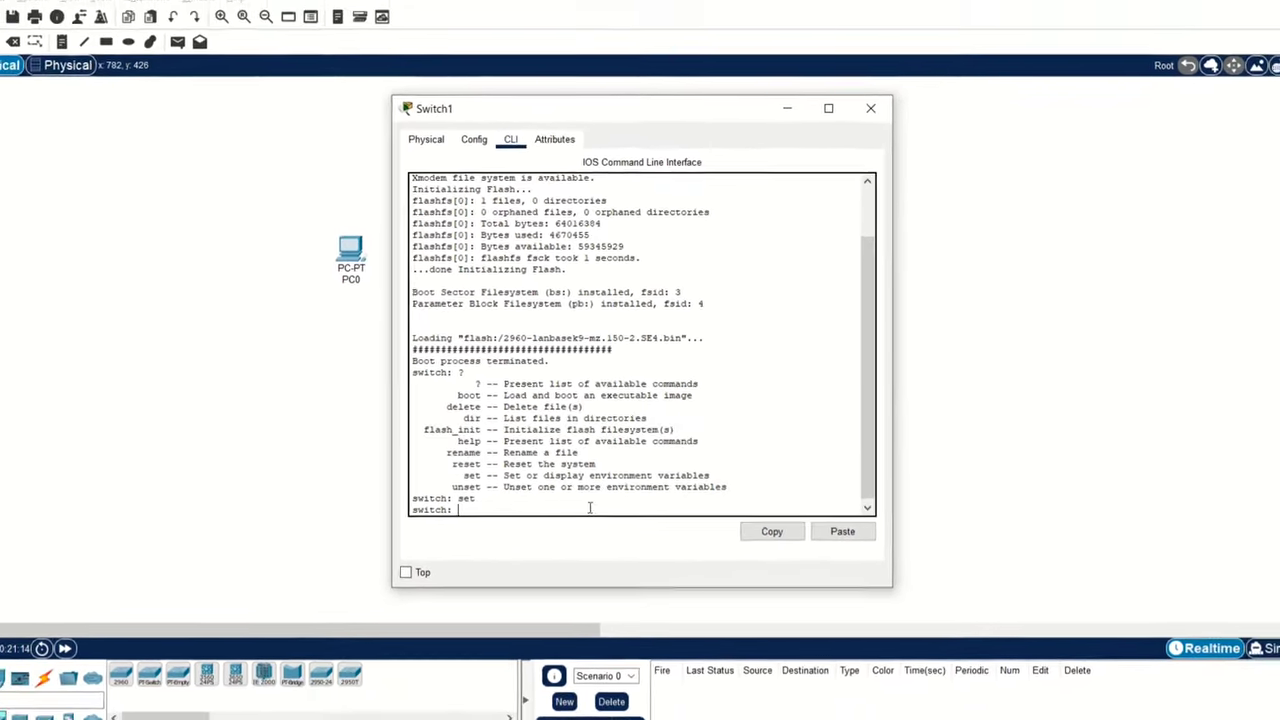
{"action": "type", "text": "flash"}
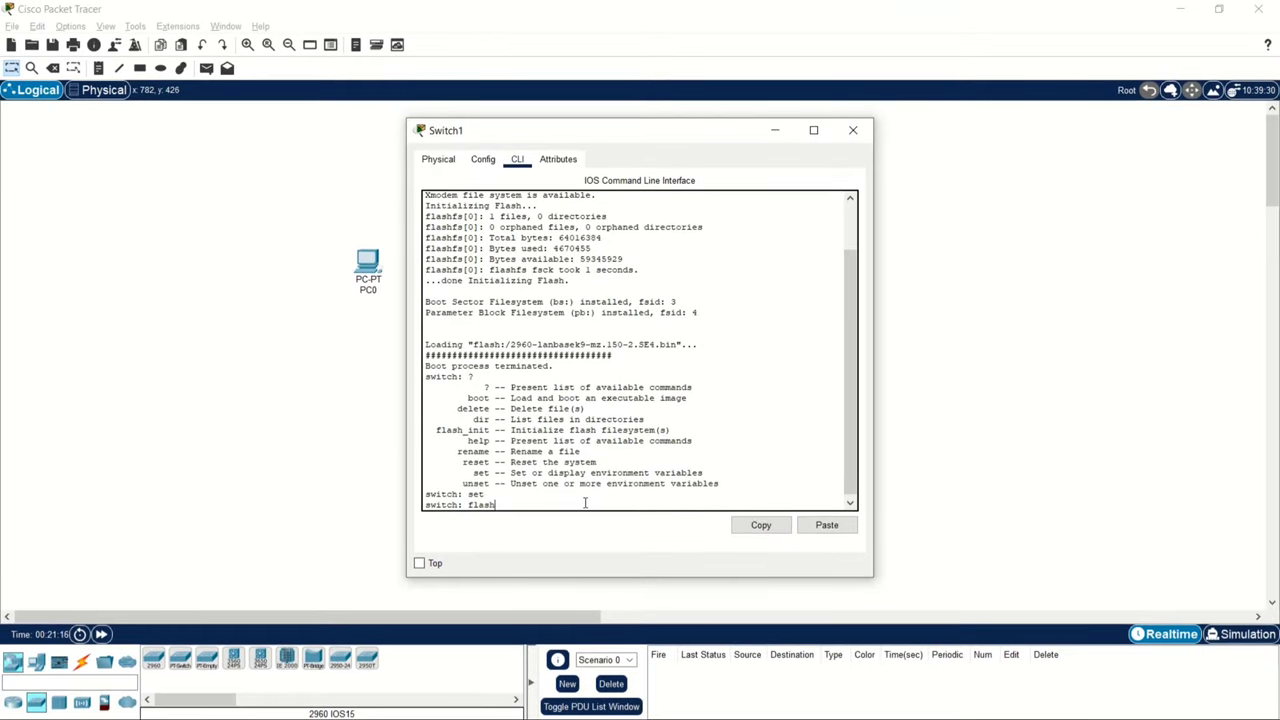
{"action": "type", "text": "_init"}
{"action": "key", "text": "Return"}
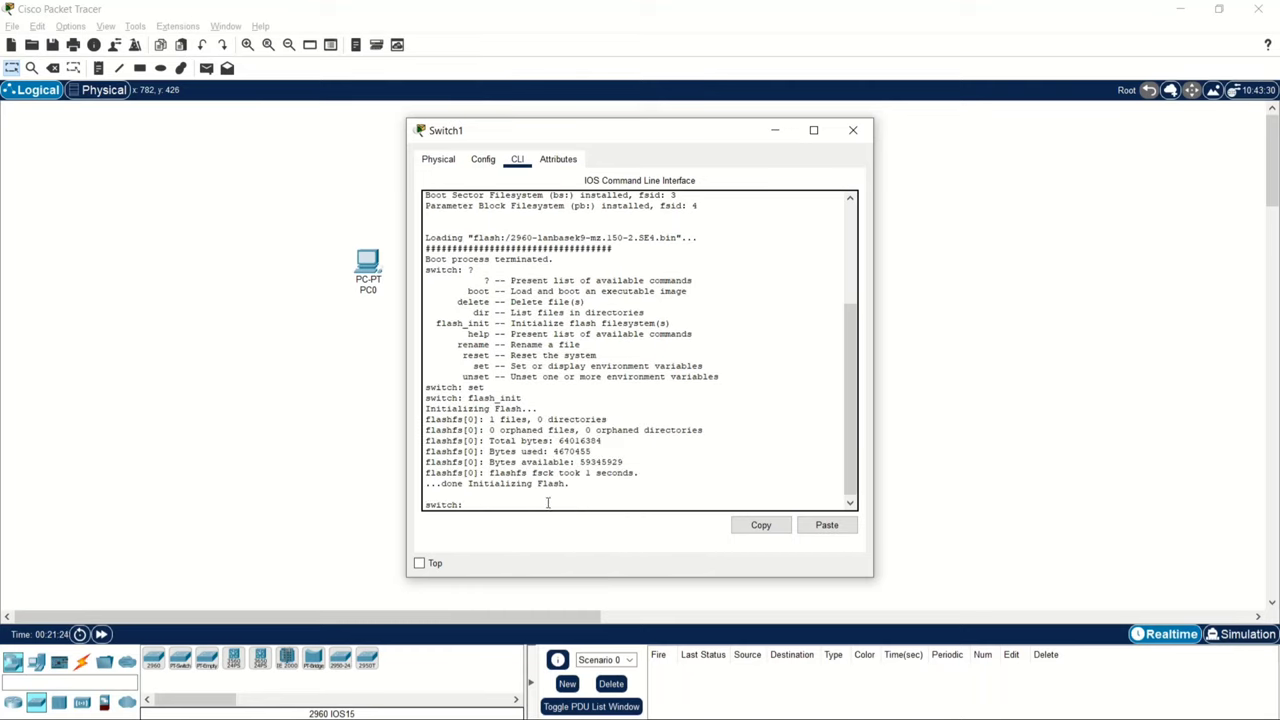
{"action": "left_click_drag", "start_coordinate": [579, 485], "coordinate": [539, 406]}
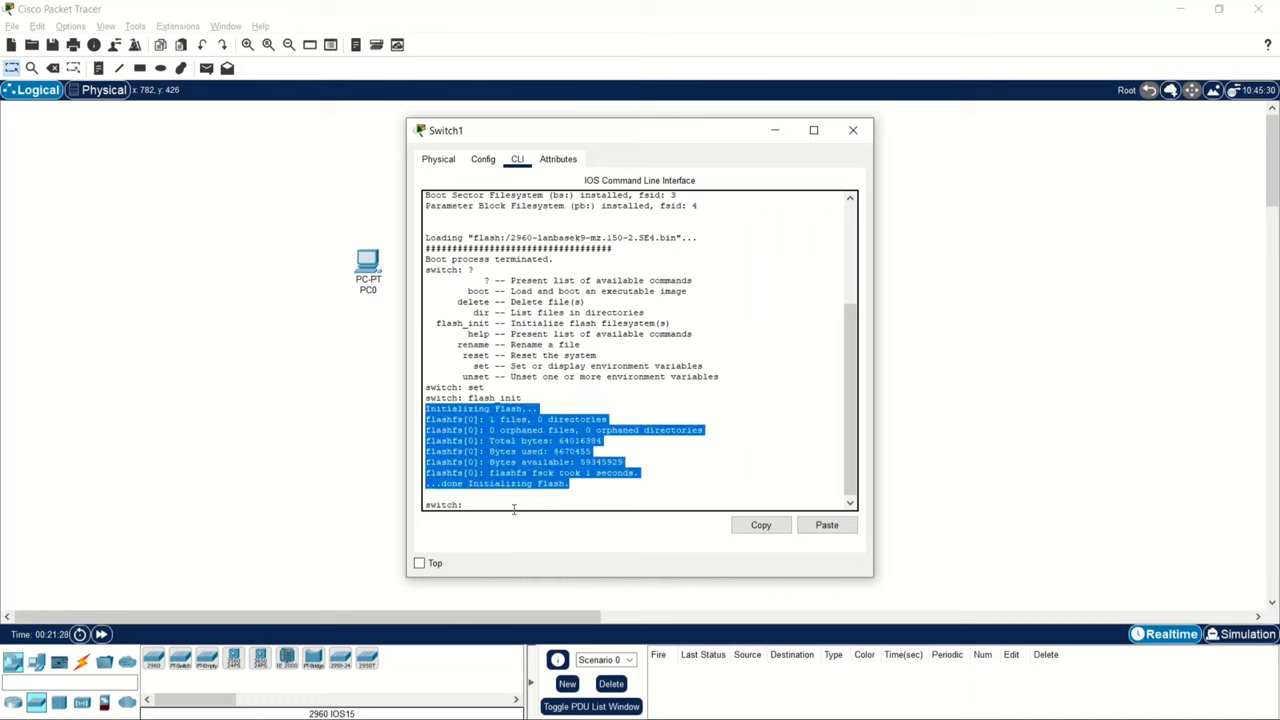
{"action": "left_click", "coordinate": [442, 480]}
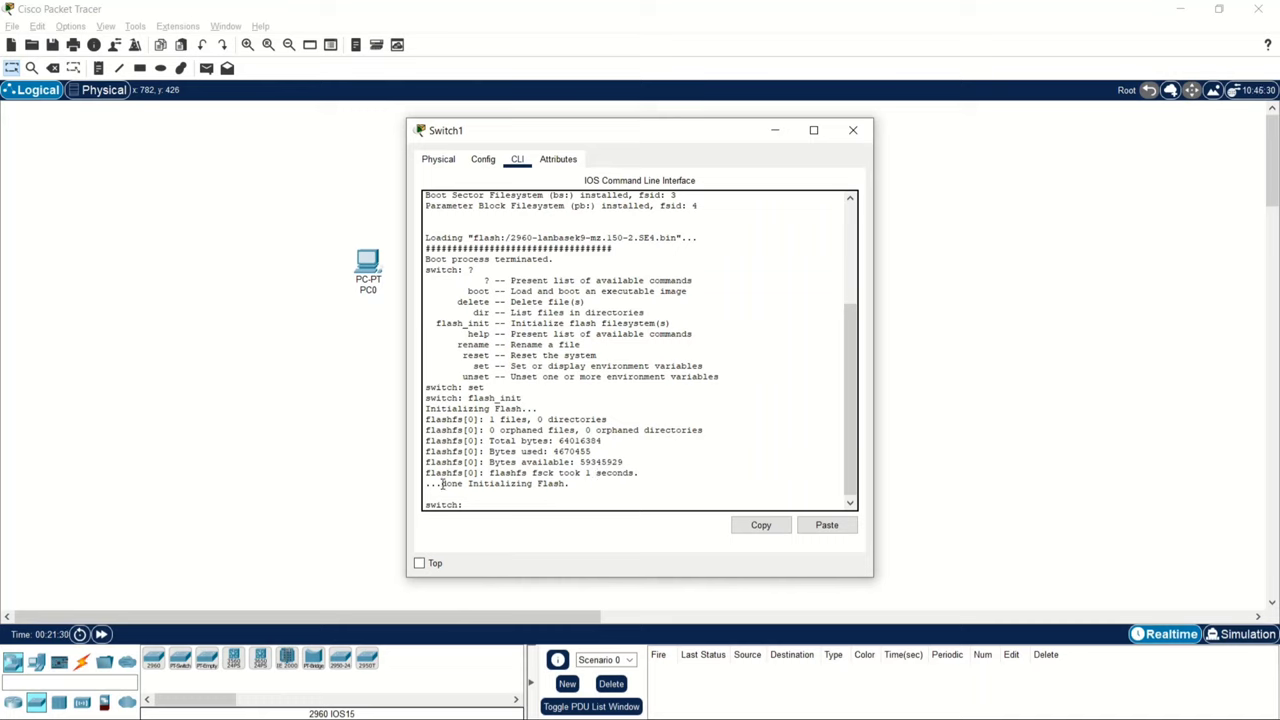
{"action": "left_click_drag", "start_coordinate": [428, 485], "coordinate": [570, 485]}
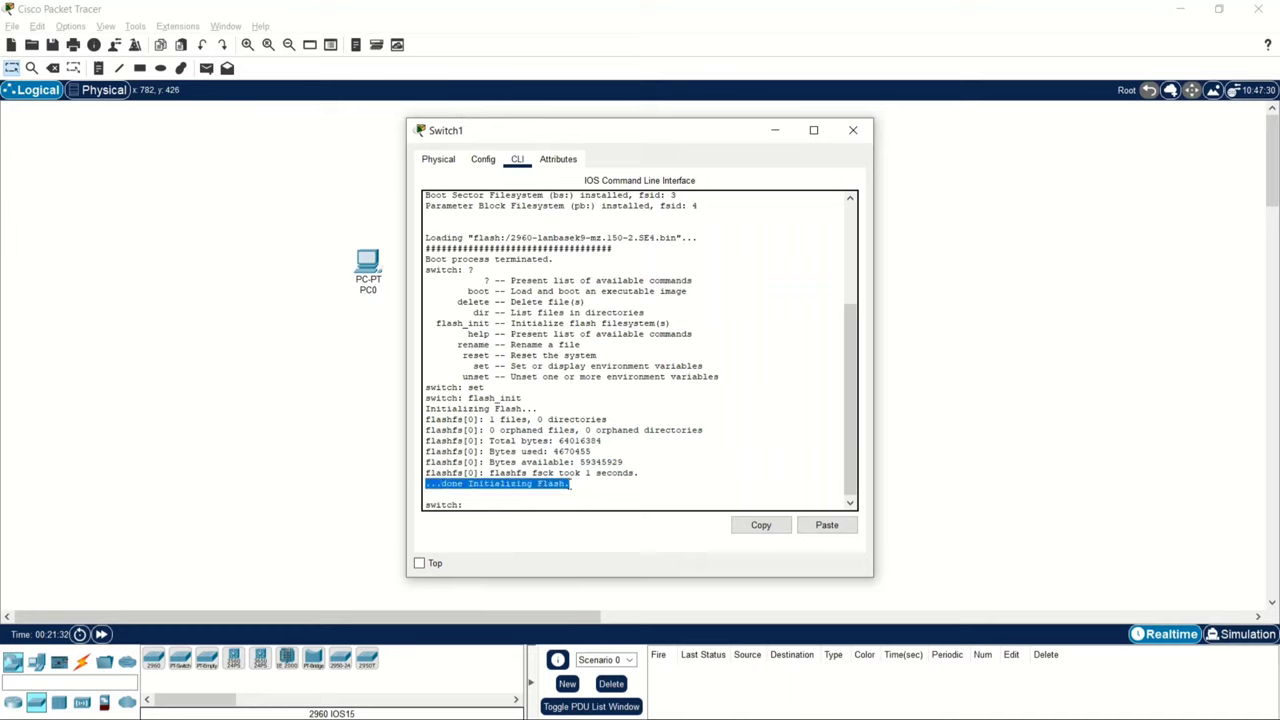
- Run set again to display the environment variables
{"action": "left_click", "coordinate": [620, 502]}
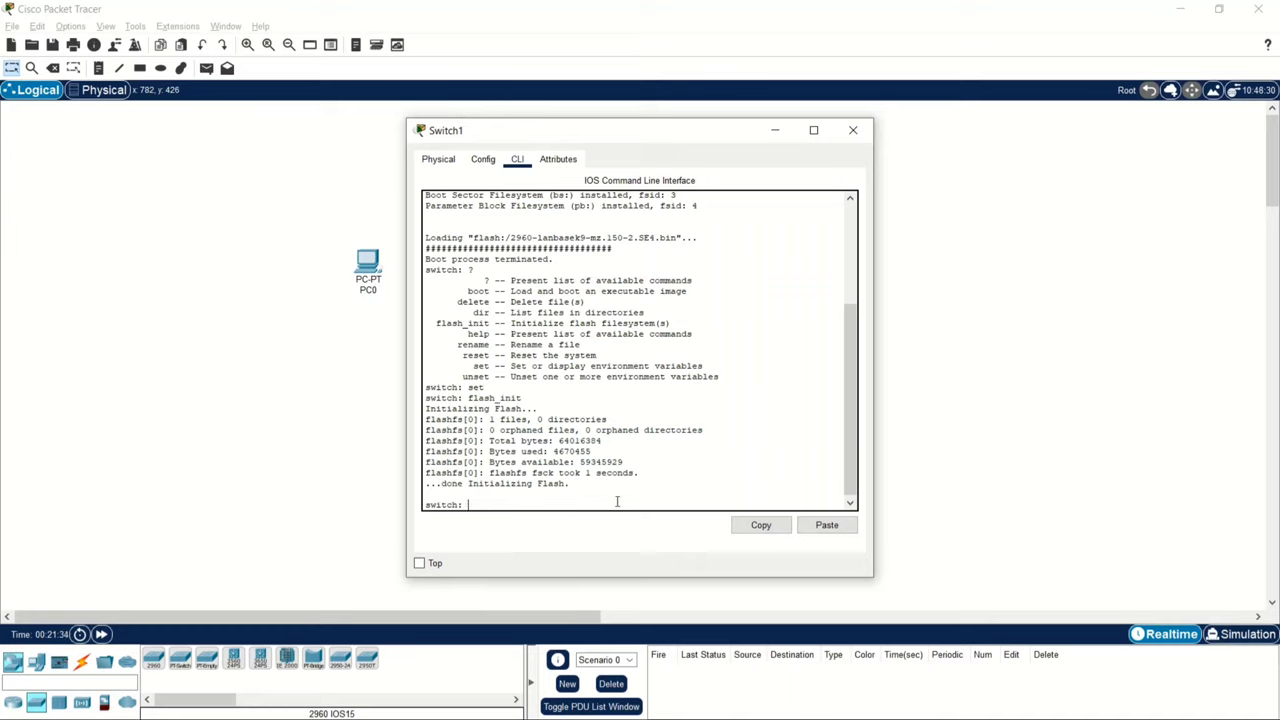
{"action": "type", "text": "set"}
{"action": "key", "text": "Return"}
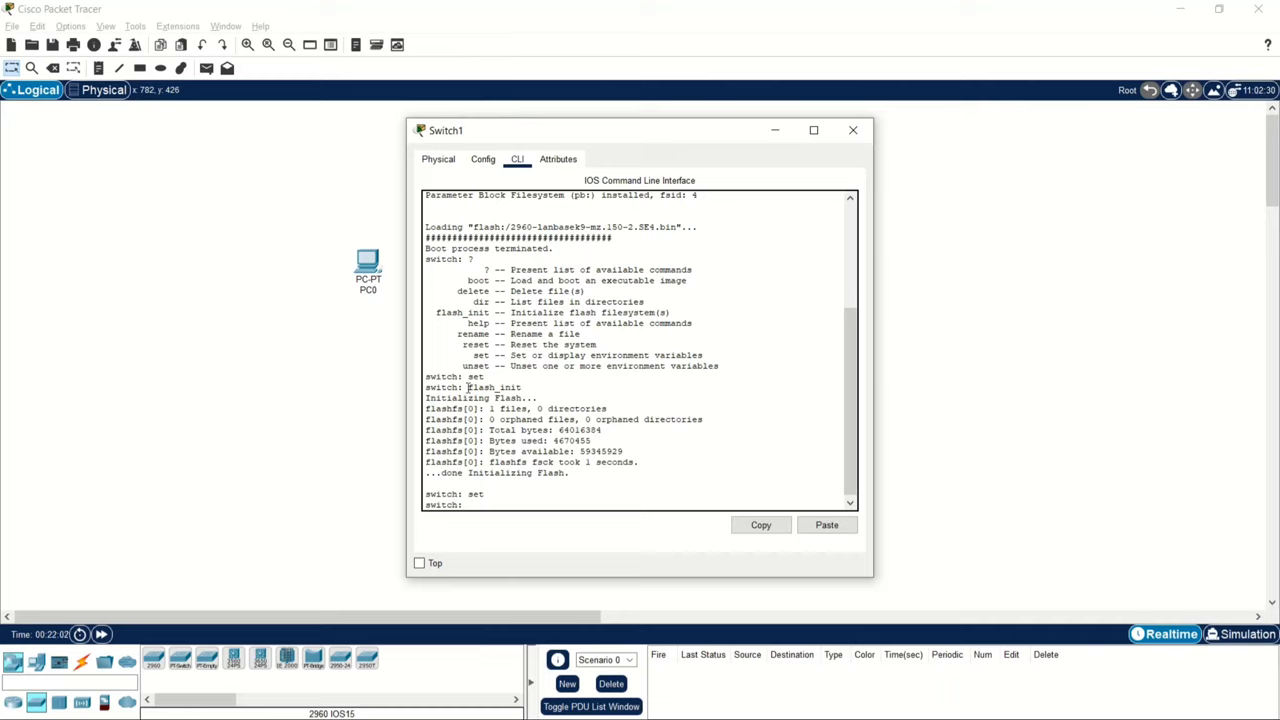
- Run dir to list the registered file systems, noting the flash[0] read-write entry
{"action": "left_click_drag", "start_coordinate": [466, 387], "coordinate": [526, 387]}
{"action": "left_click_drag", "start_coordinate": [470, 302], "coordinate": [650, 302]}
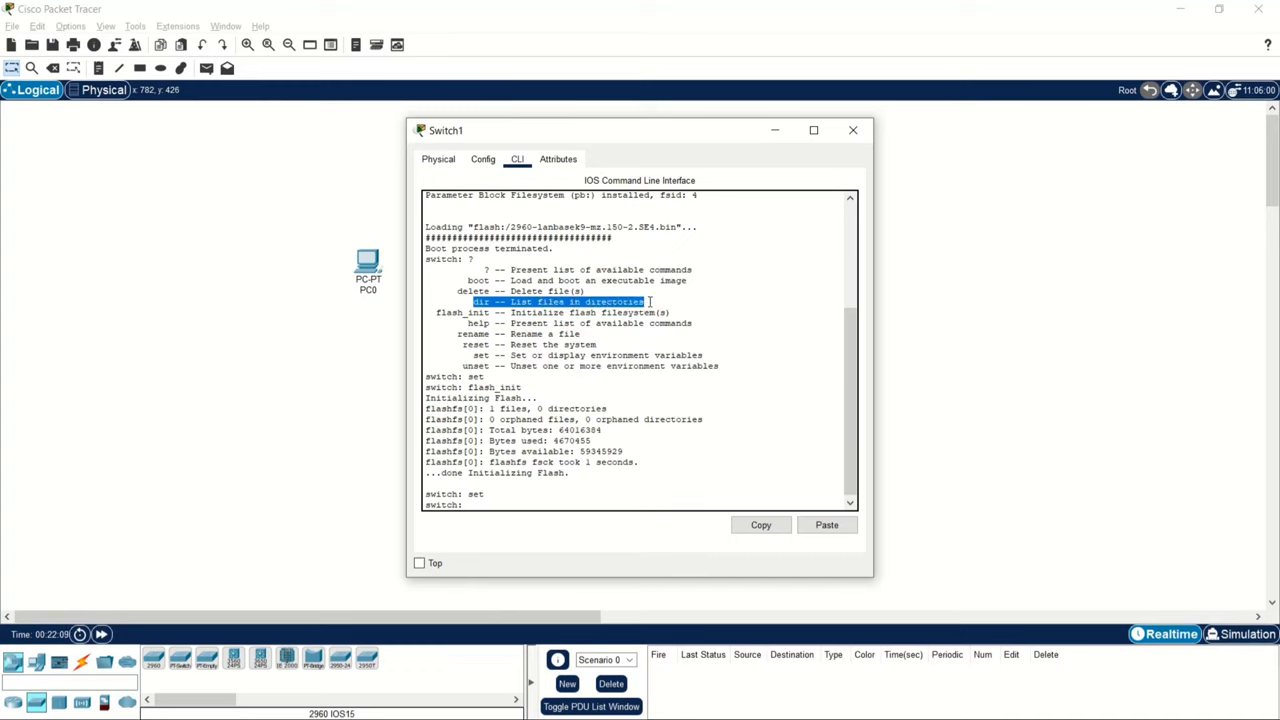
{"action": "left_click", "coordinate": [521, 512]}
{"action": "type", "text": "dir"}
{"action": "key", "text": "Return"}
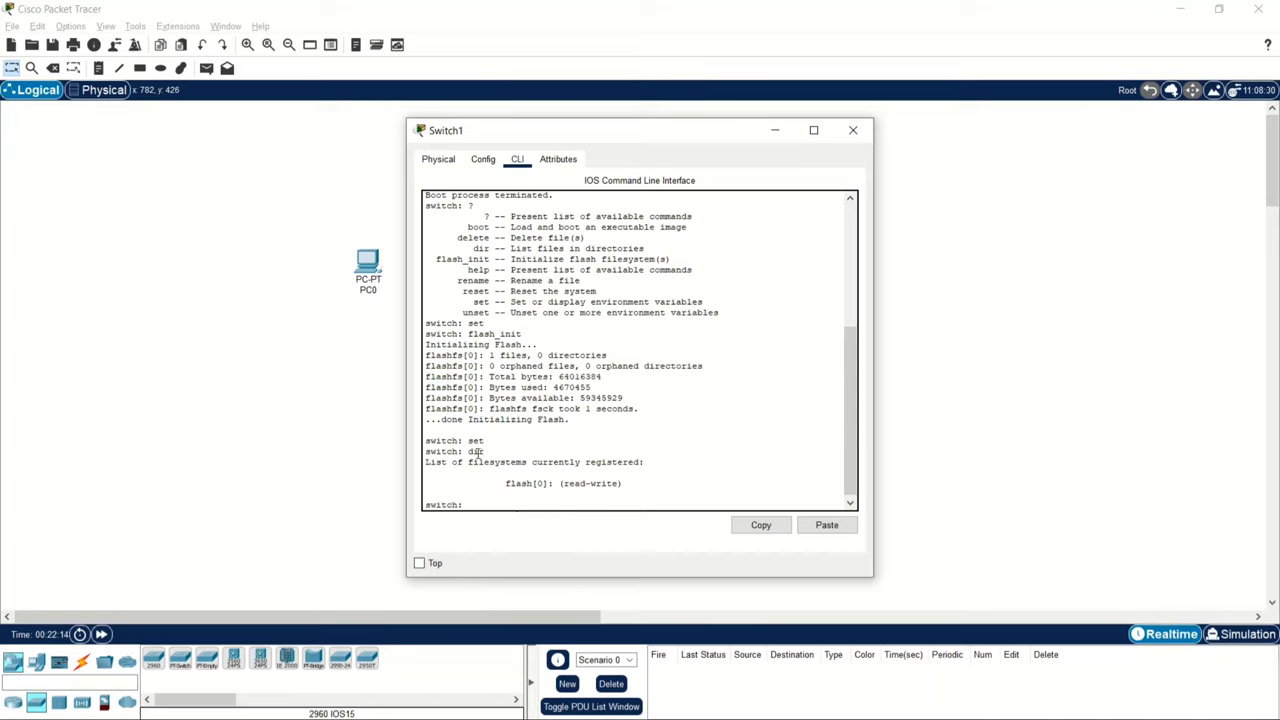
{"action": "left_click_drag", "start_coordinate": [466, 451], "coordinate": [650, 458]}
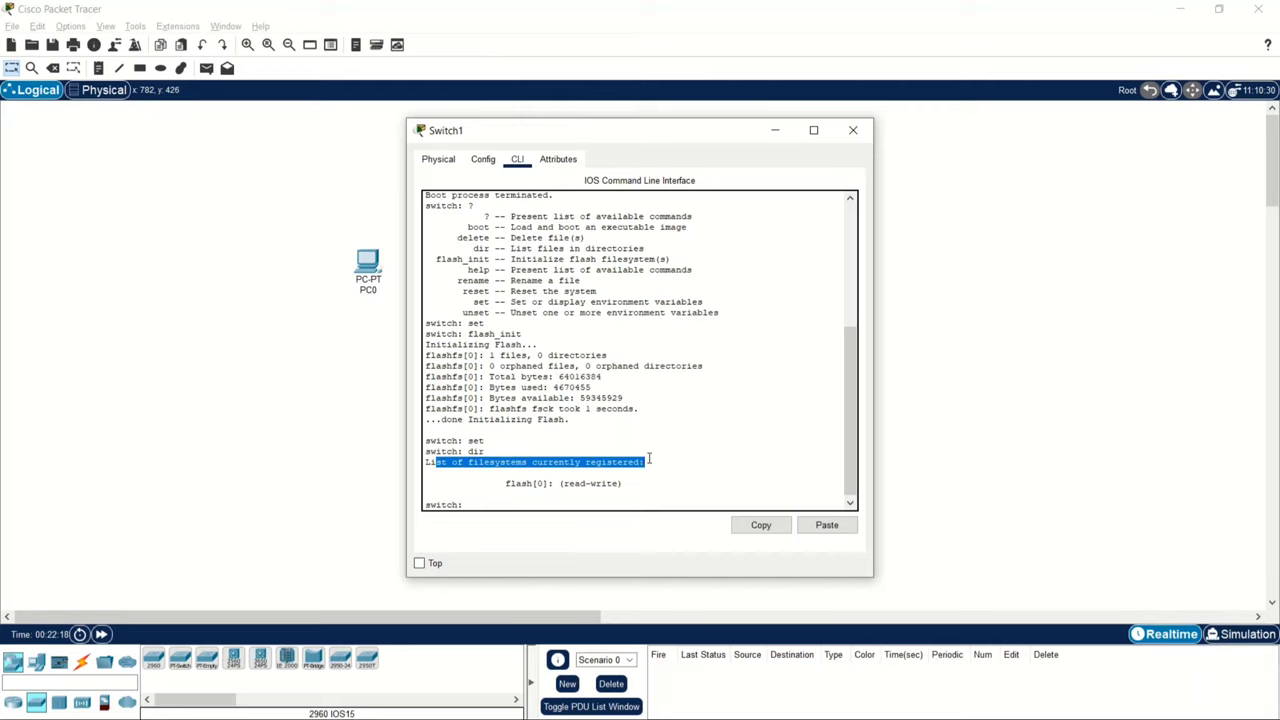
{"action": "left_click_drag", "start_coordinate": [501, 483], "coordinate": [622, 483]}
- Run dir flash: and pick out the image 2960-lanbasek9-mz.150-2.SE4.bin
{"action": "left_click", "coordinate": [493, 507]}
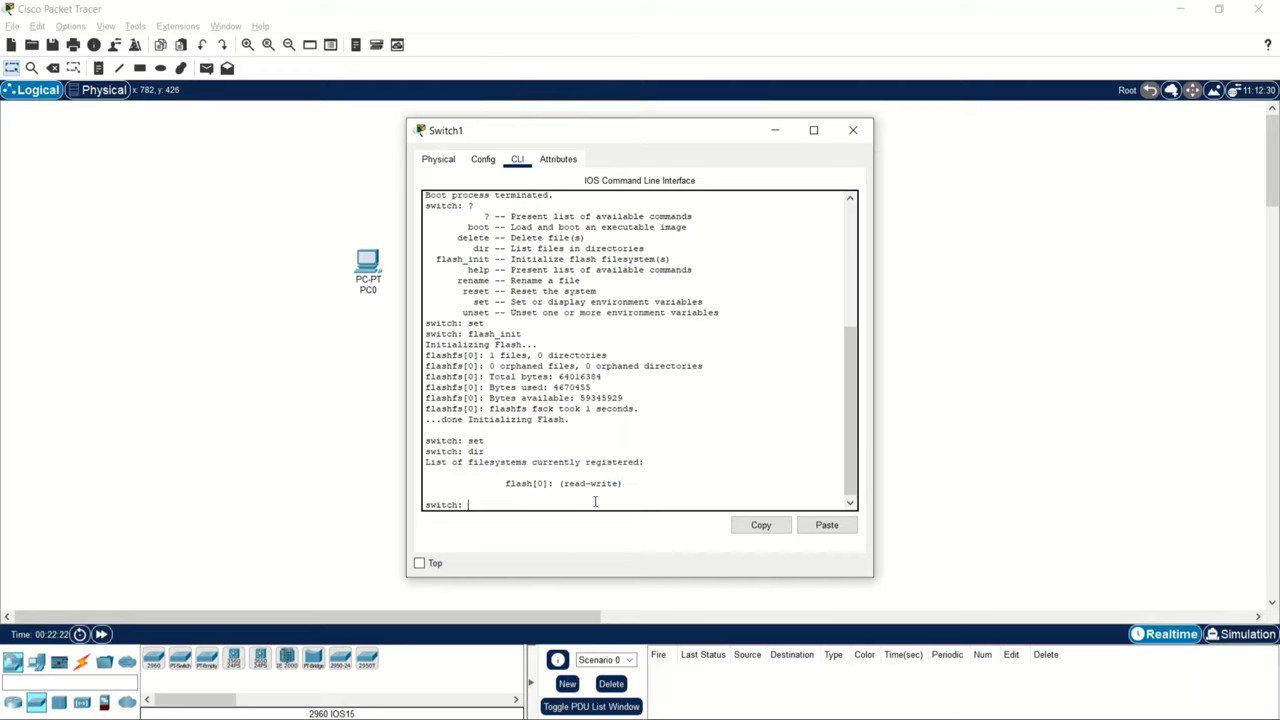
{"action": "type", "text": "dir flash:"}
{"action": "key", "text": "Return"}
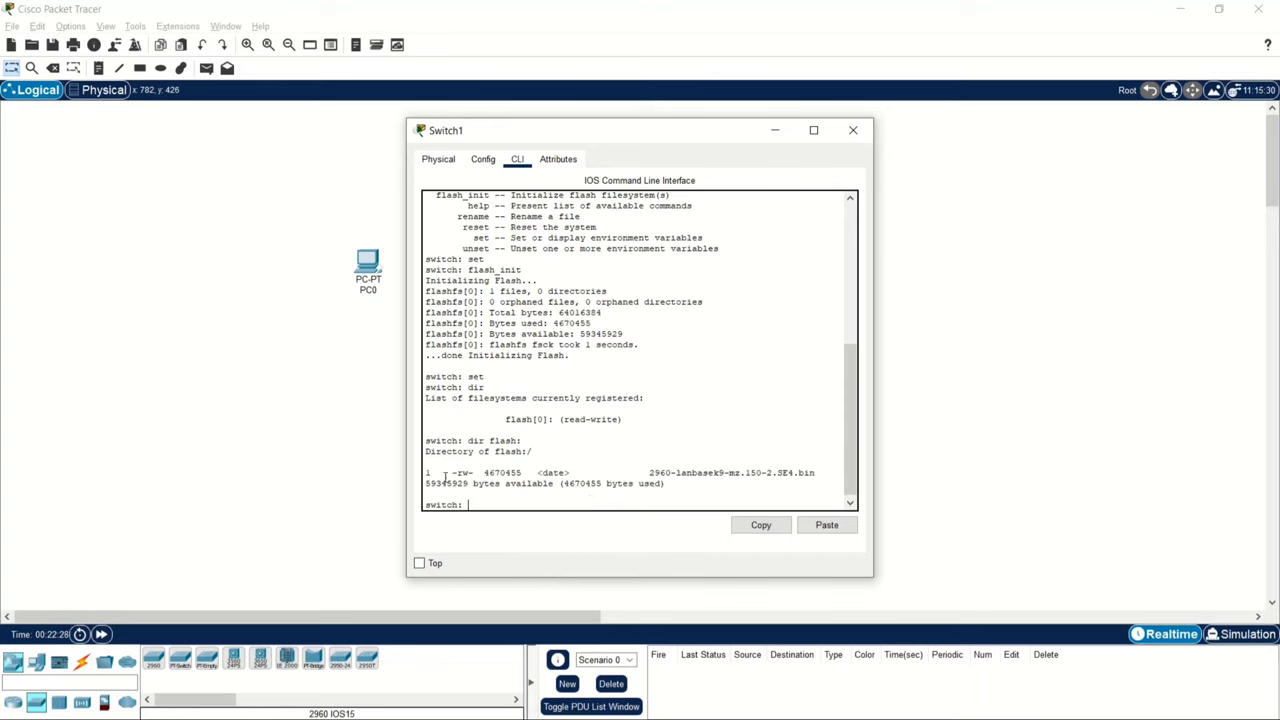
{"action": "left_click_drag", "start_coordinate": [426, 473], "coordinate": [824, 473]}
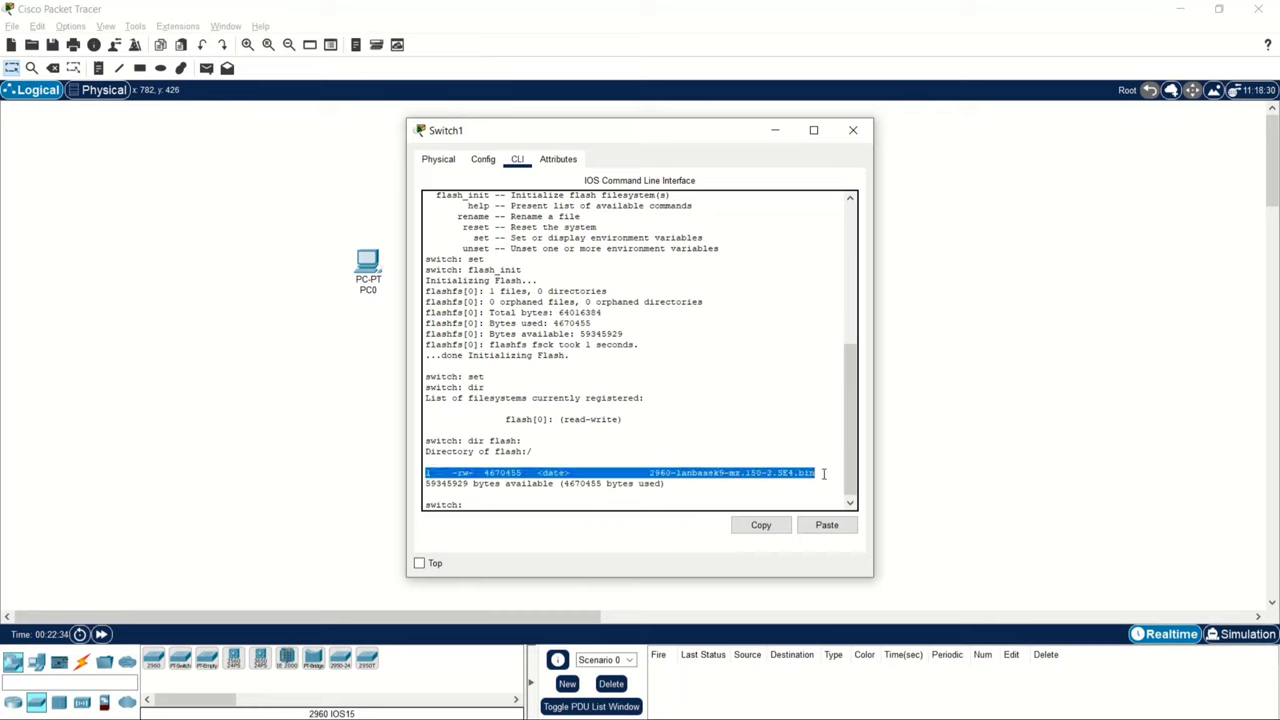
{"action": "left_click", "coordinate": [501, 485]}
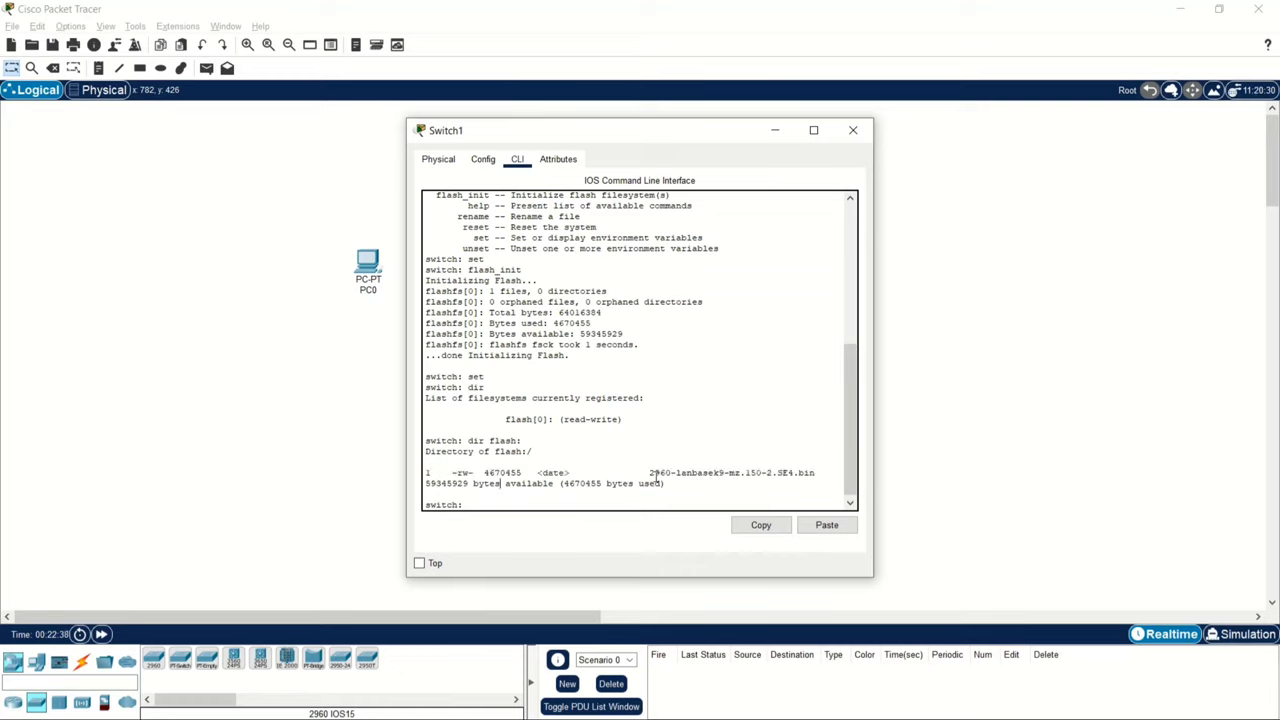
{"action": "left_click_drag", "start_coordinate": [645, 473], "coordinate": [841, 474]}
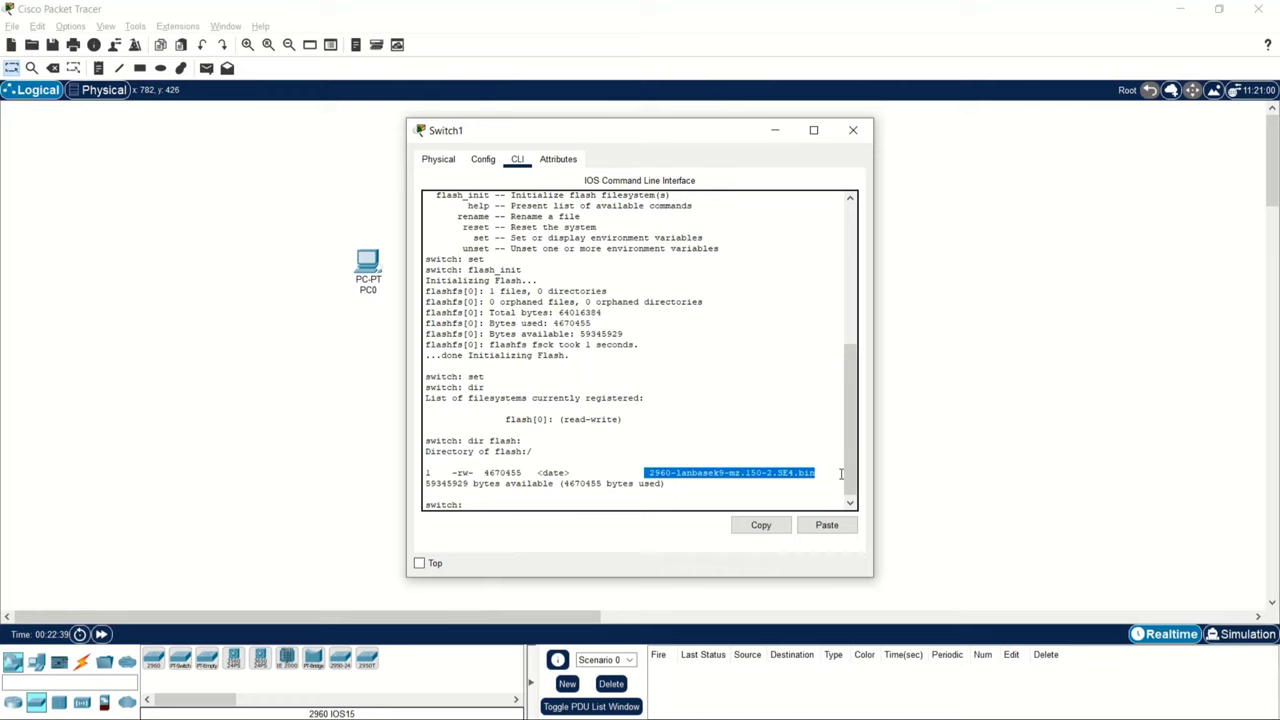
{"action": "left_click", "coordinate": [505, 506]}
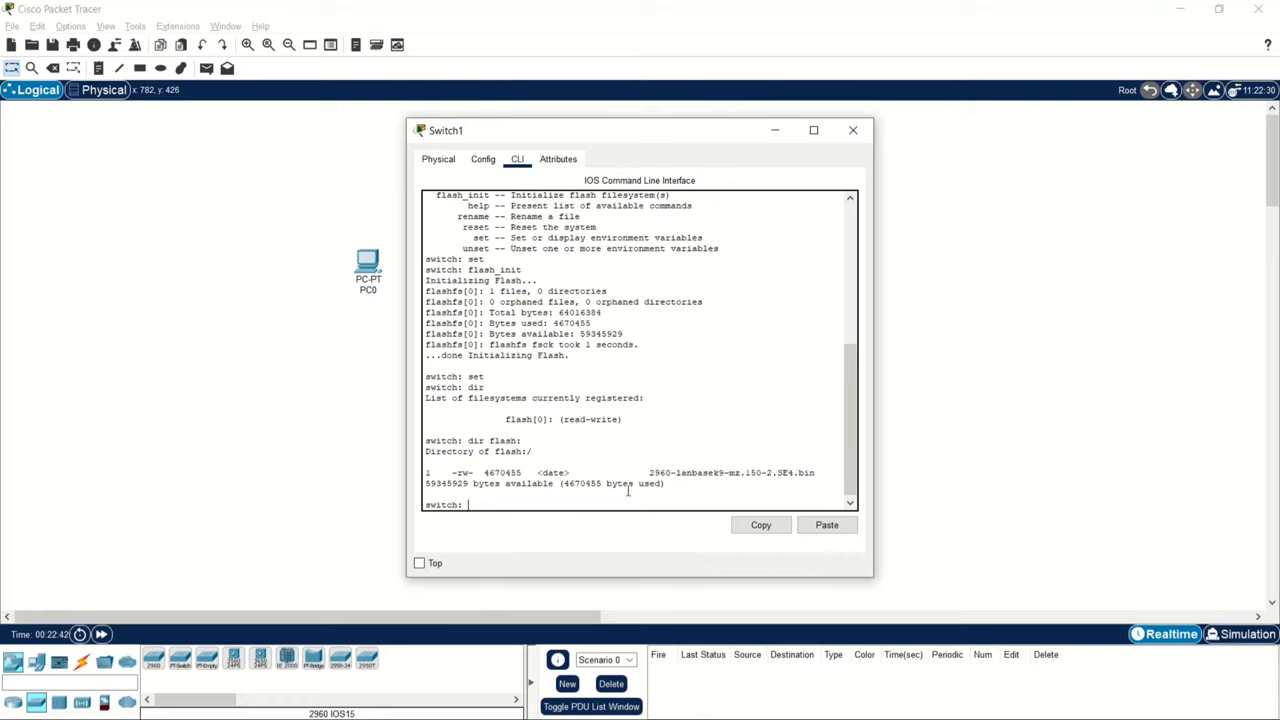
{"action": "left_click_drag", "start_coordinate": [649, 473], "coordinate": [820, 473]}
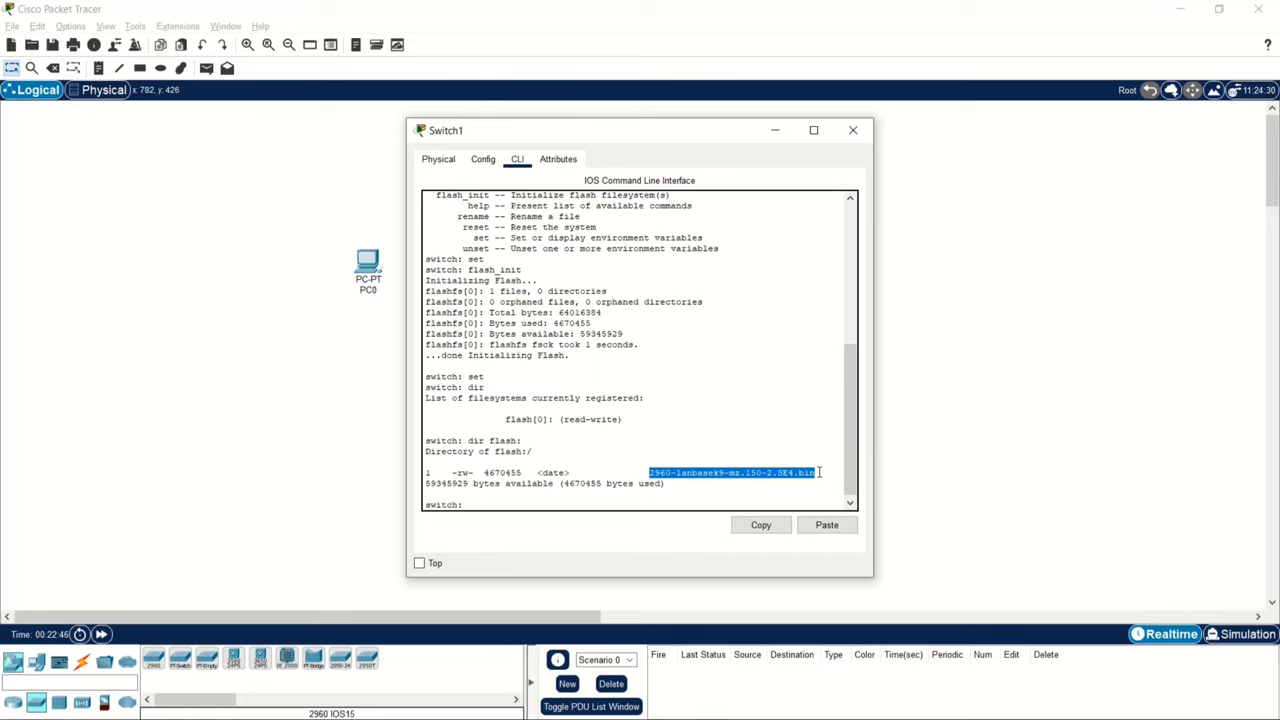
{"action": "scroll", "coordinate": [563, 395], "scroll_direction": "up", "scroll_amount": 3}
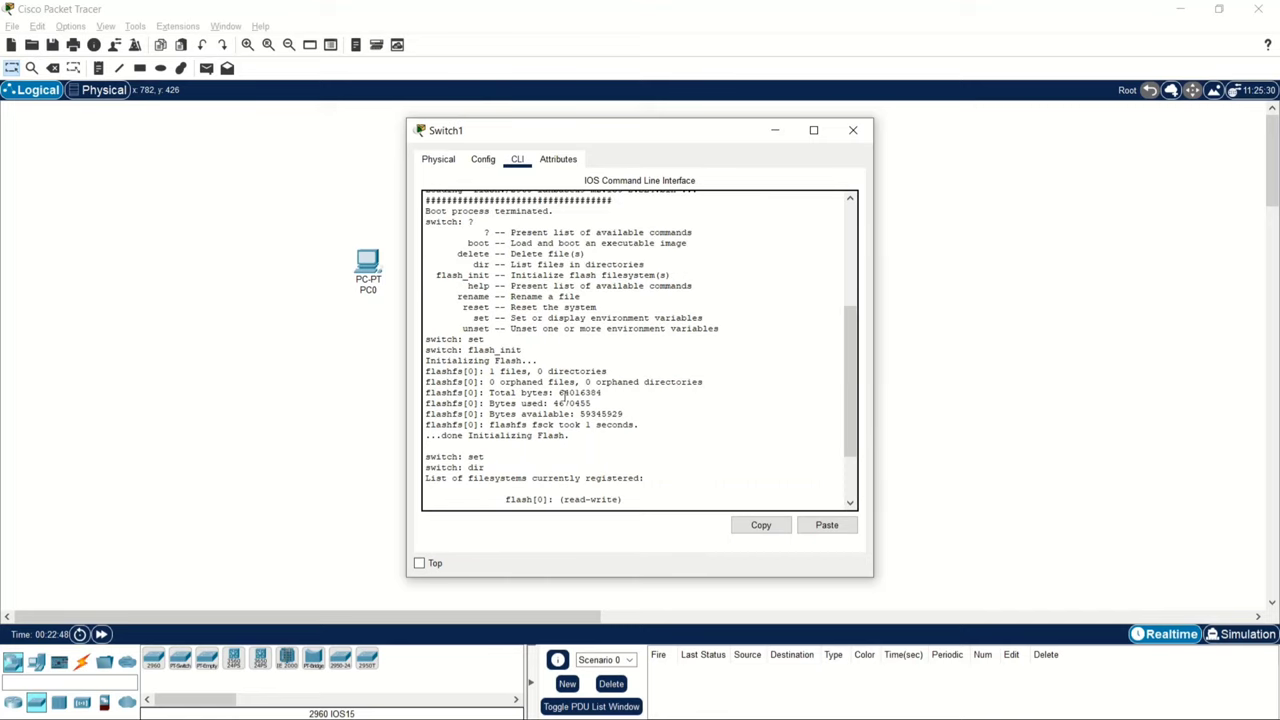
{"action": "scroll", "coordinate": [563, 395], "scroll_direction": "up", "scroll_amount": 2}
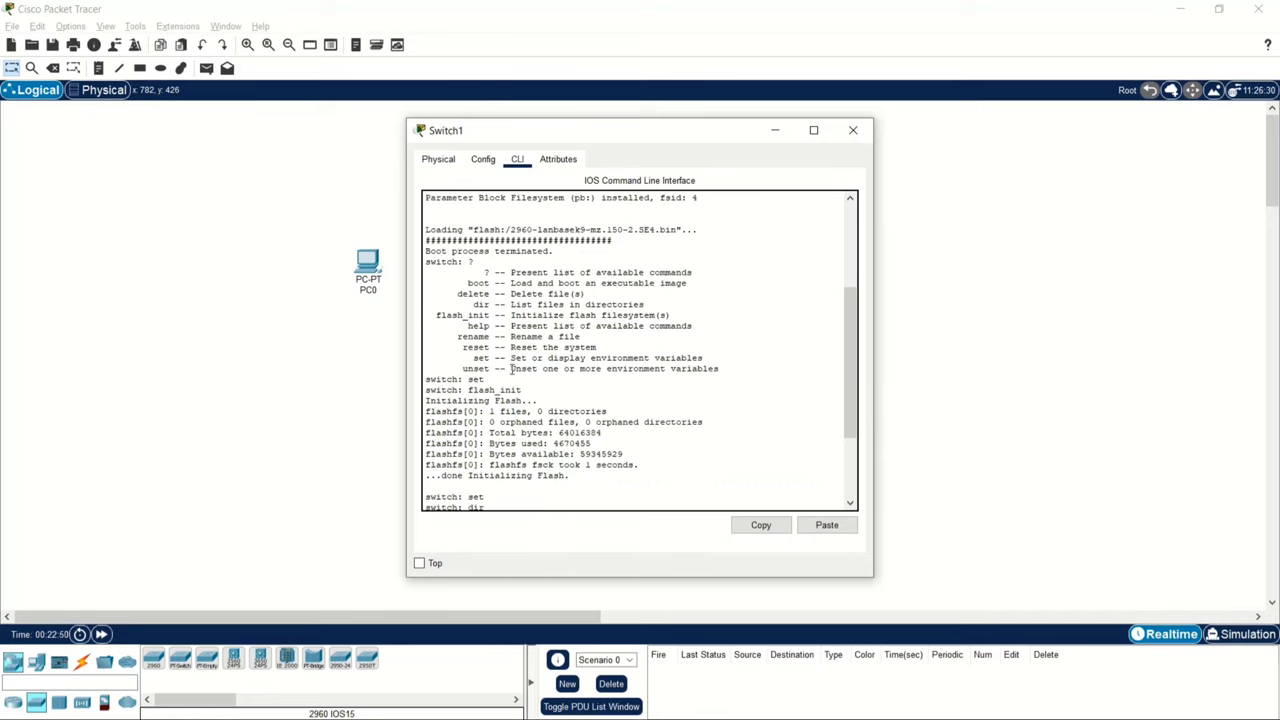
{"action": "scroll", "coordinate": [510, 372], "scroll_direction": "down", "scroll_amount": 2}
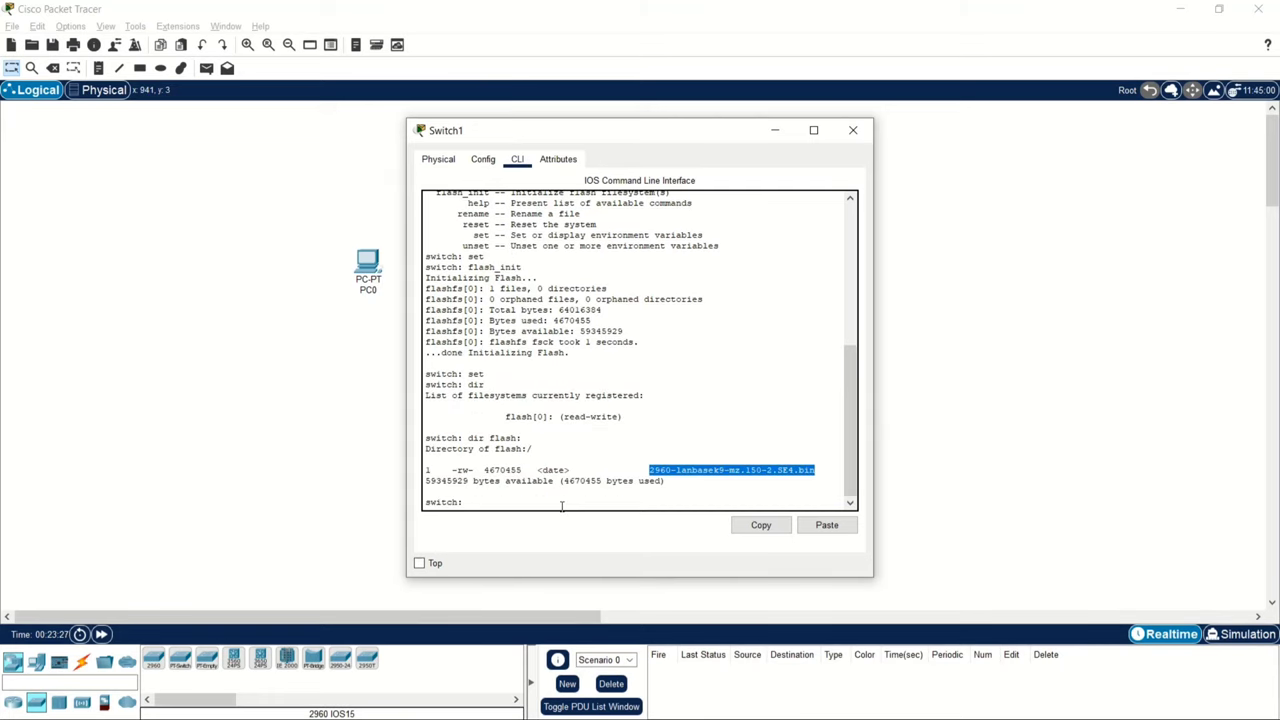
- Type boot=flash: at the prompt, checking the boot command's help description
{"action": "left_click", "coordinate": [561, 505]}
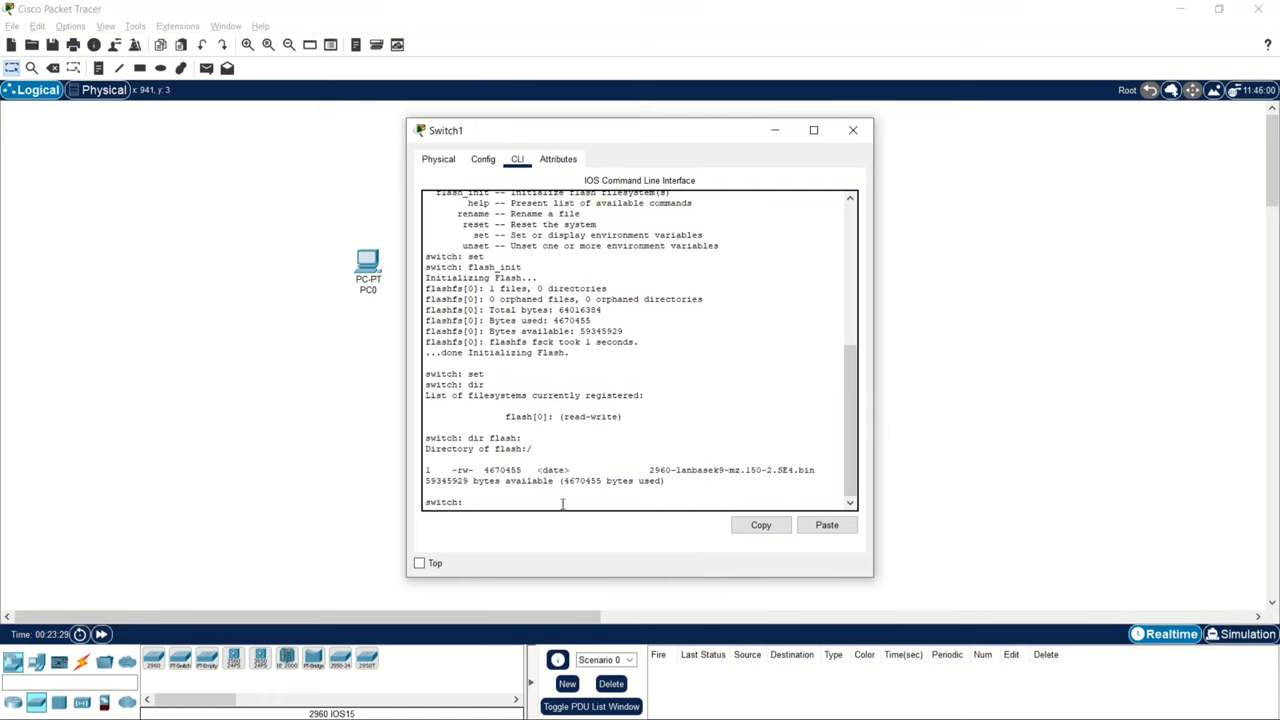
{"action": "type", "text": "boot=flash:"}
{"action": "scroll", "coordinate": [562, 503], "scroll_direction": "up", "scroll_amount": 6}
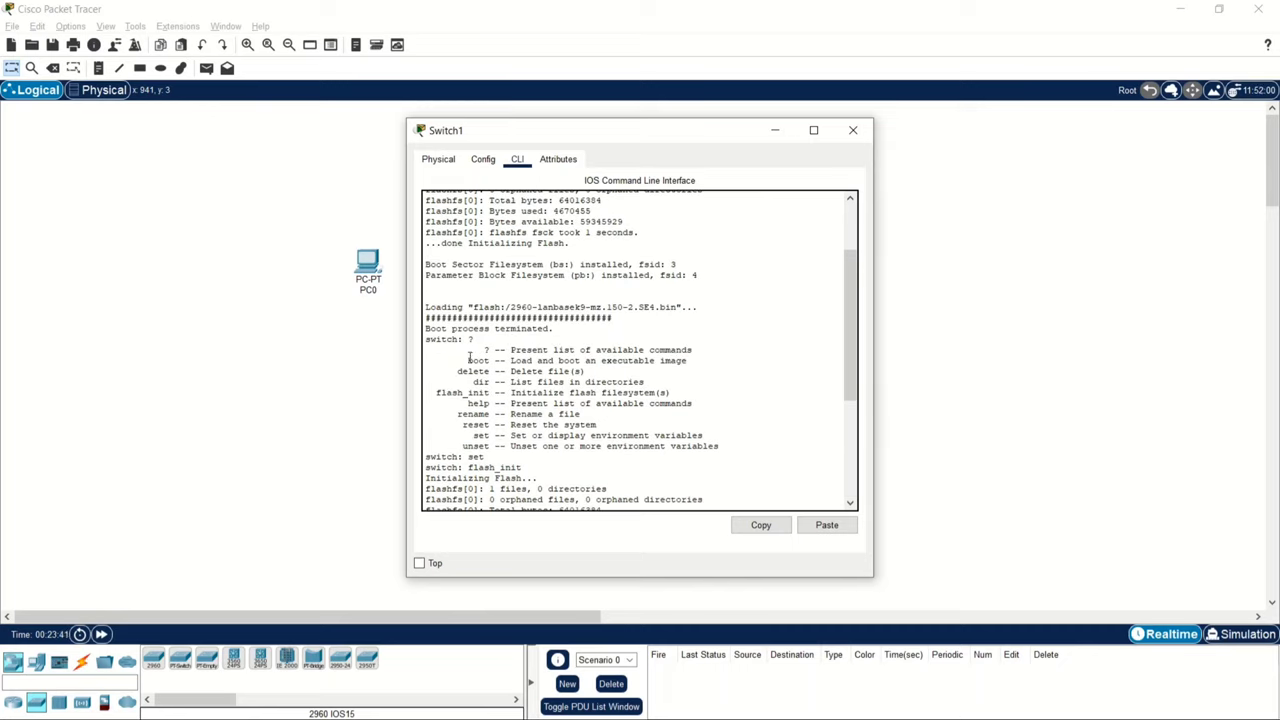
{"action": "left_click_drag", "start_coordinate": [467, 356], "coordinate": [693, 362]}
{"action": "scroll", "coordinate": [693, 377], "scroll_direction": "down", "scroll_amount": 1}
{"action": "left_click", "coordinate": [693, 377]}
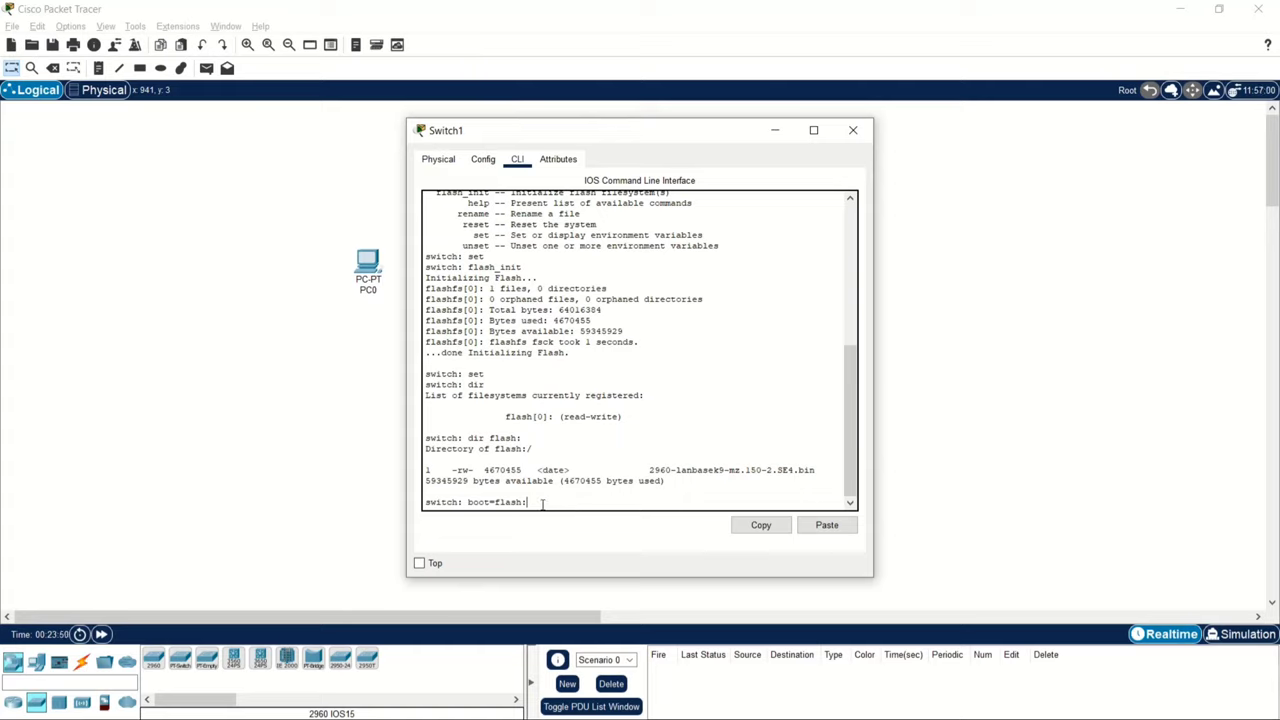
- Set the boot variable to flash:2960-lanbasek9-mz.150-2.SE4.bin
{"action": "type", "text": "2960-lanba"}
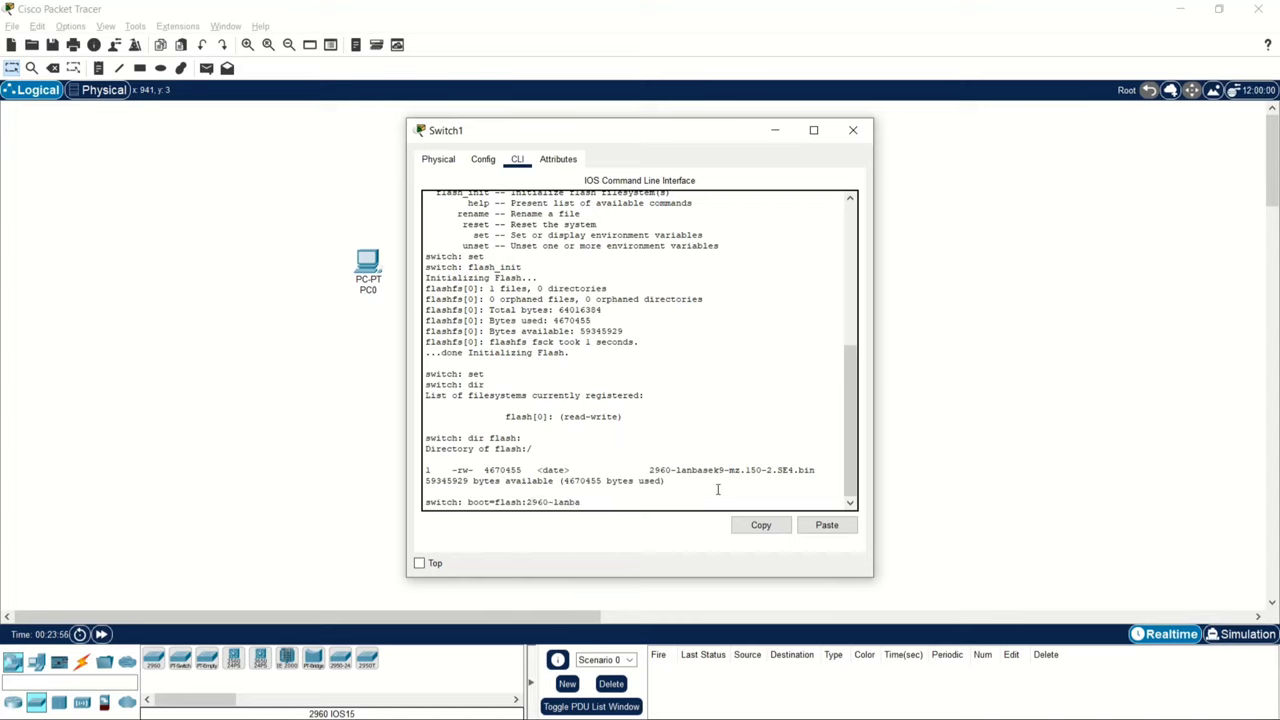
{"action": "type", "text": "sek9-mz.15"}
{"action": "type", "text": "0-2.SE"}
{"action": "key", "text": "BackSpace"}
{"action": "type", "text": ".bin"}
{"action": "key", "text": "Return"}
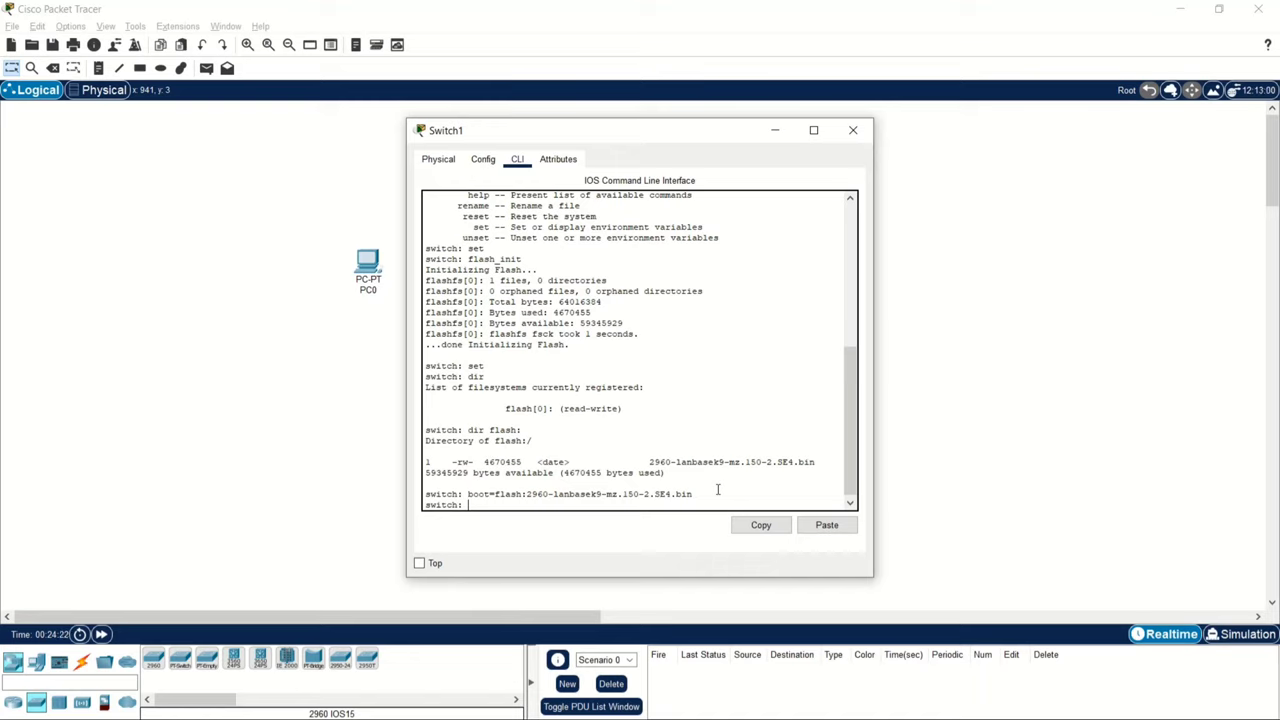
- Confirm the boot setting with set, then run boot to load the IOS image
{"action": "type", "text": "set"}
{"action": "key", "text": "BackSpace"}
{"action": "key", "text": "BackSpace"}
{"action": "type", "text": "et"}
{"action": "key", "text": "Return"}
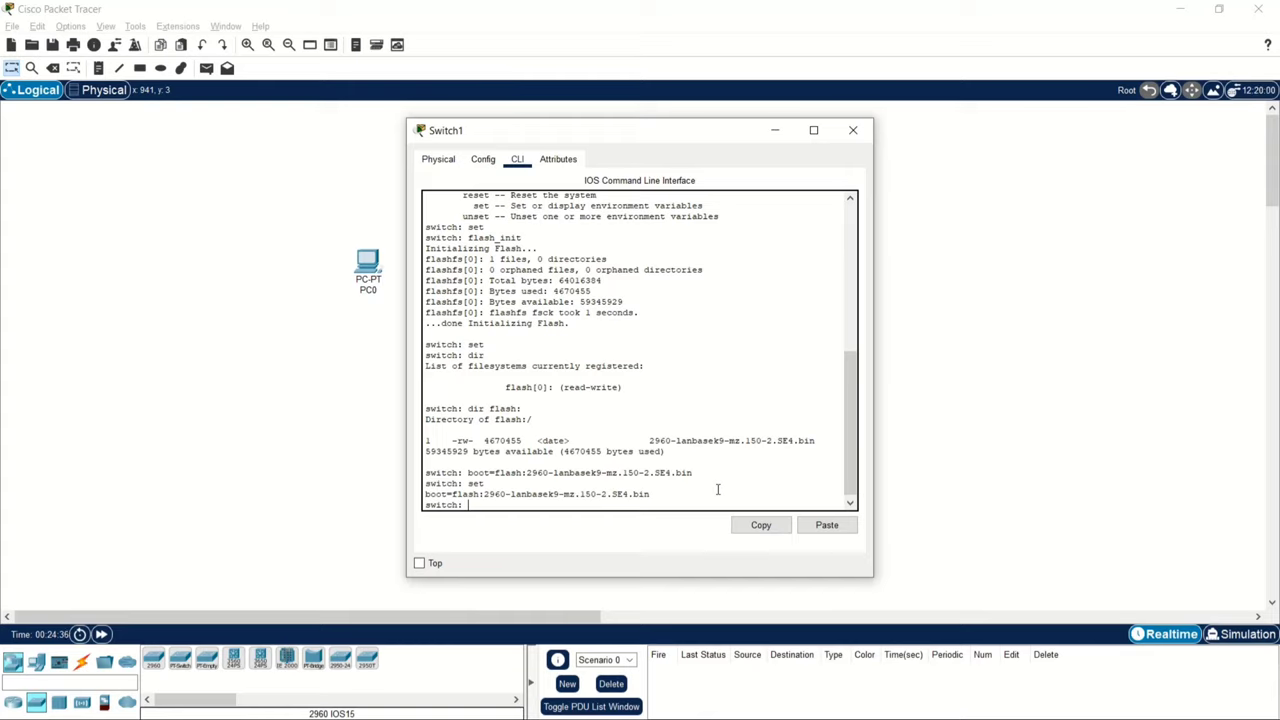
{"action": "type", "text": "boot"}
{"action": "key", "text": "Return"}
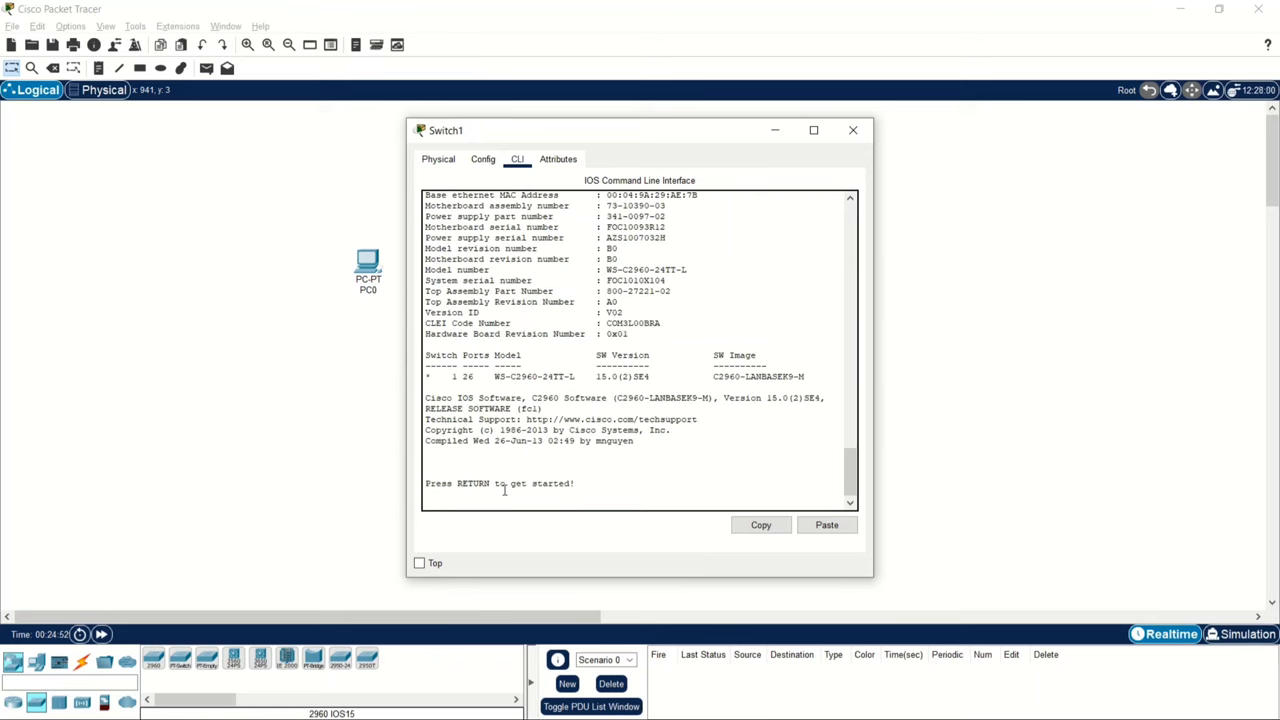
- Review the IOS 15.0(2)SE4 boot output, then press Enter to reach the Switch> prompt
{"action": "scroll", "coordinate": [505, 488], "scroll_direction": "up", "scroll_amount": 15}
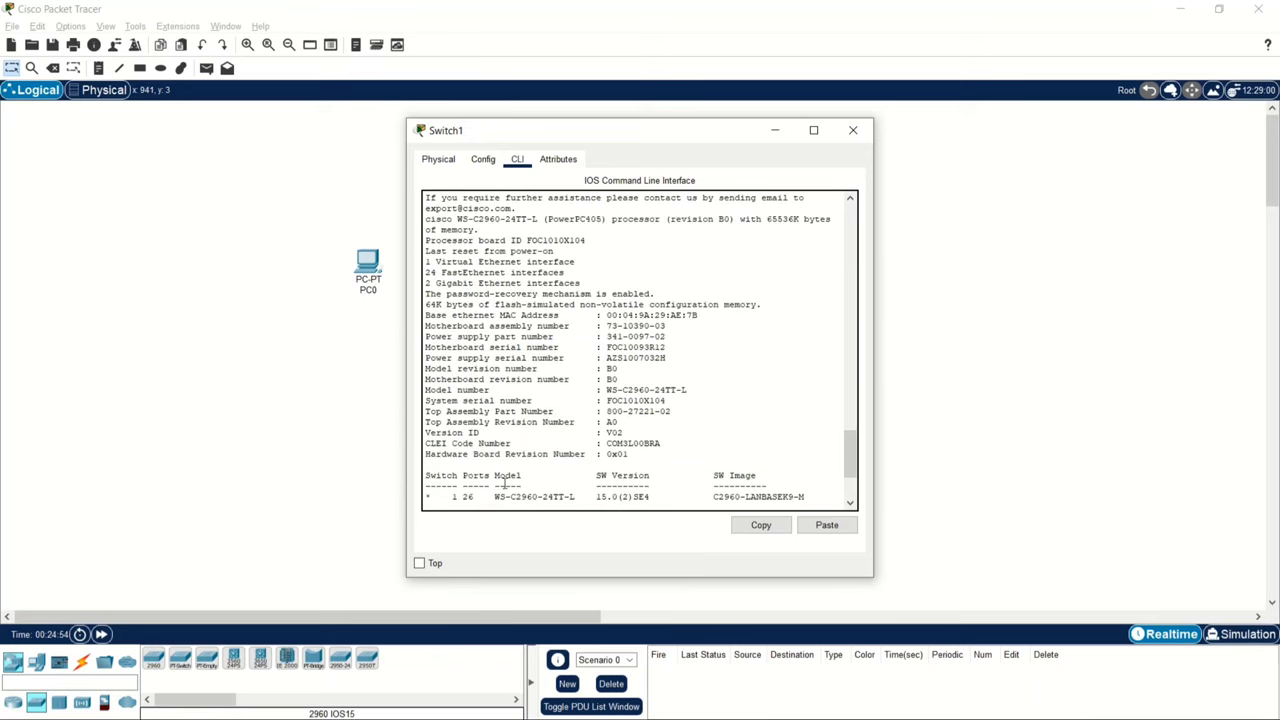
{"action": "scroll", "coordinate": [512, 452], "scroll_direction": "up", "scroll_amount": 5}
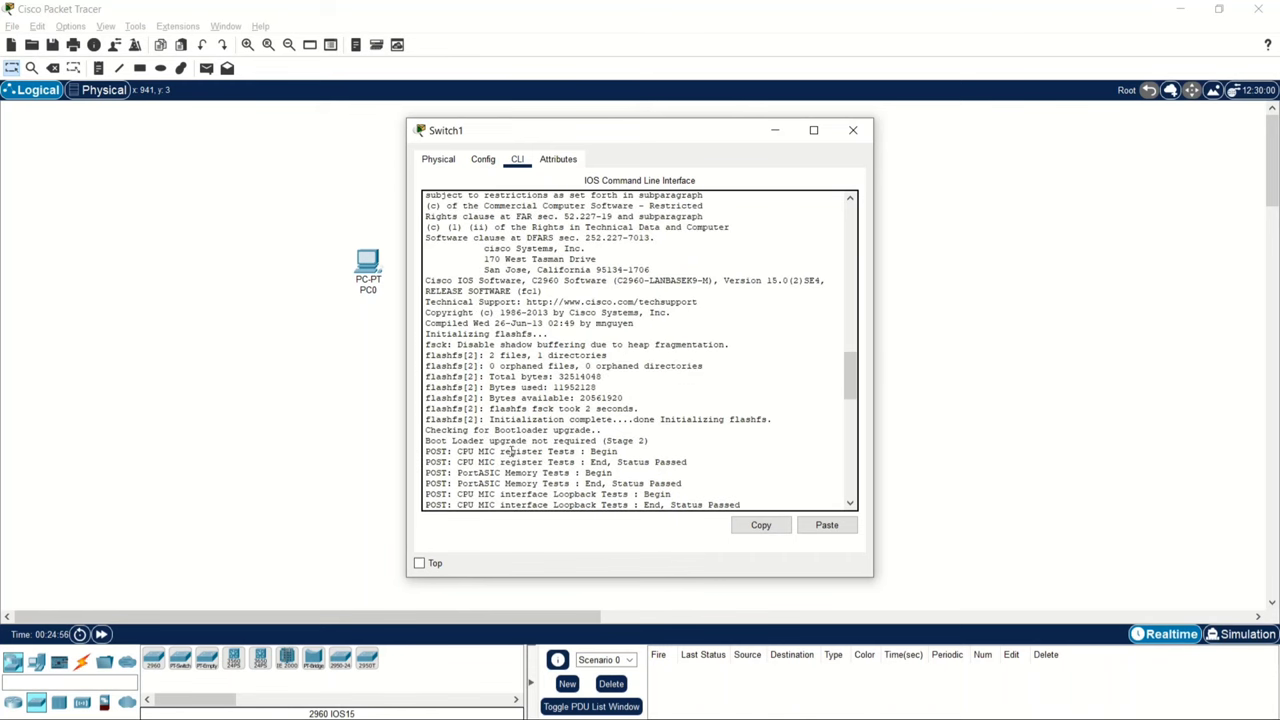
{"action": "scroll", "coordinate": [512, 450], "scroll_direction": "up", "scroll_amount": 5}
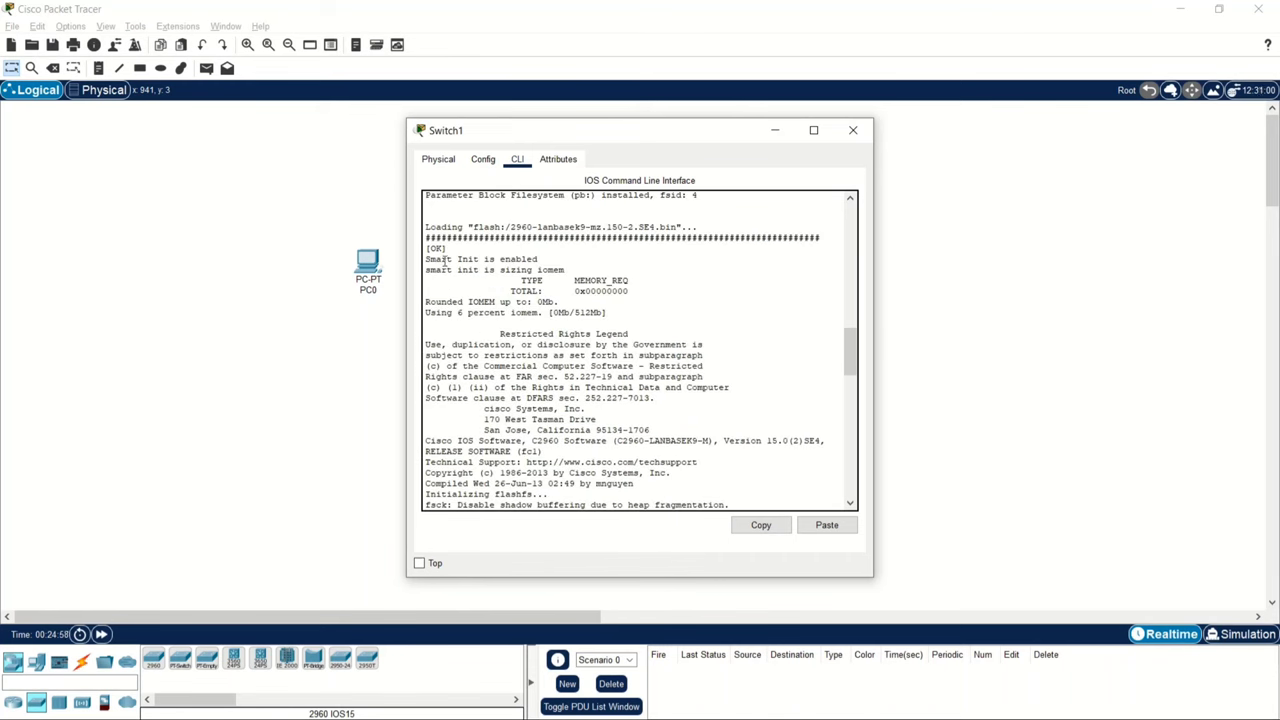
{"action": "left_click_drag", "start_coordinate": [436, 259], "coordinate": [556, 262]}
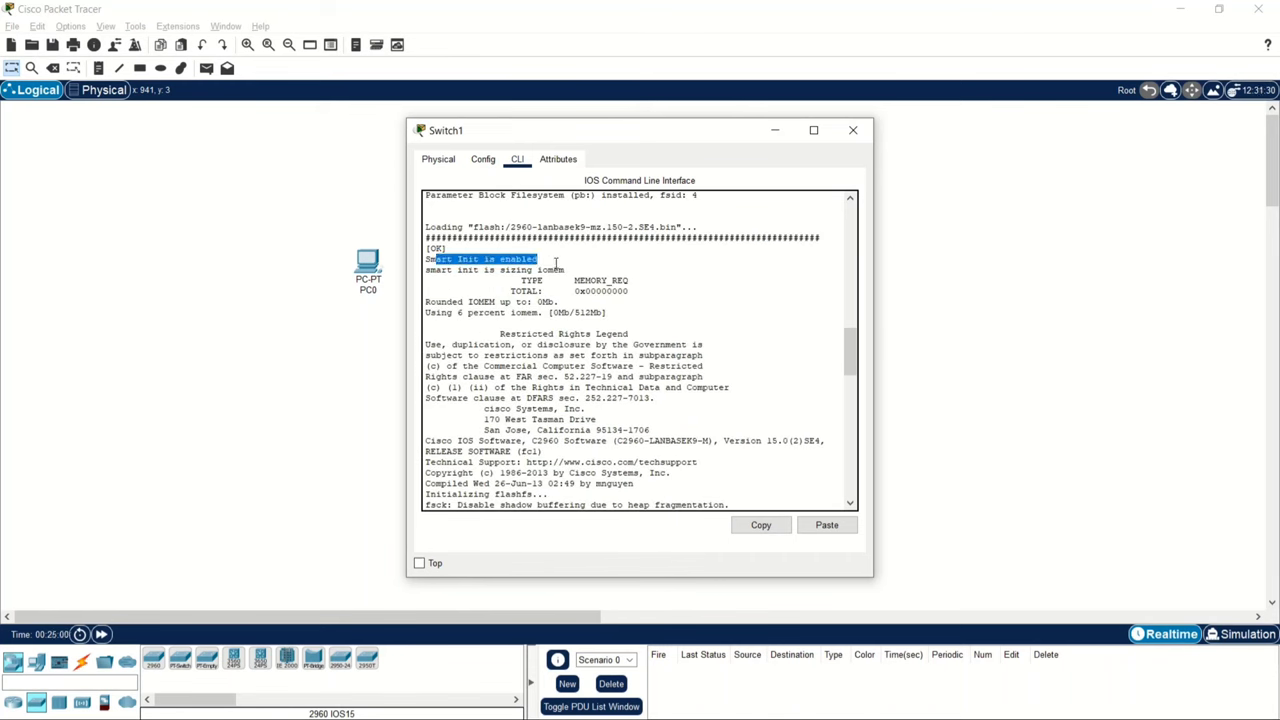
{"action": "left_click", "coordinate": [558, 270]}
{"action": "scroll", "coordinate": [572, 275], "scroll_direction": "down", "scroll_amount": 15}
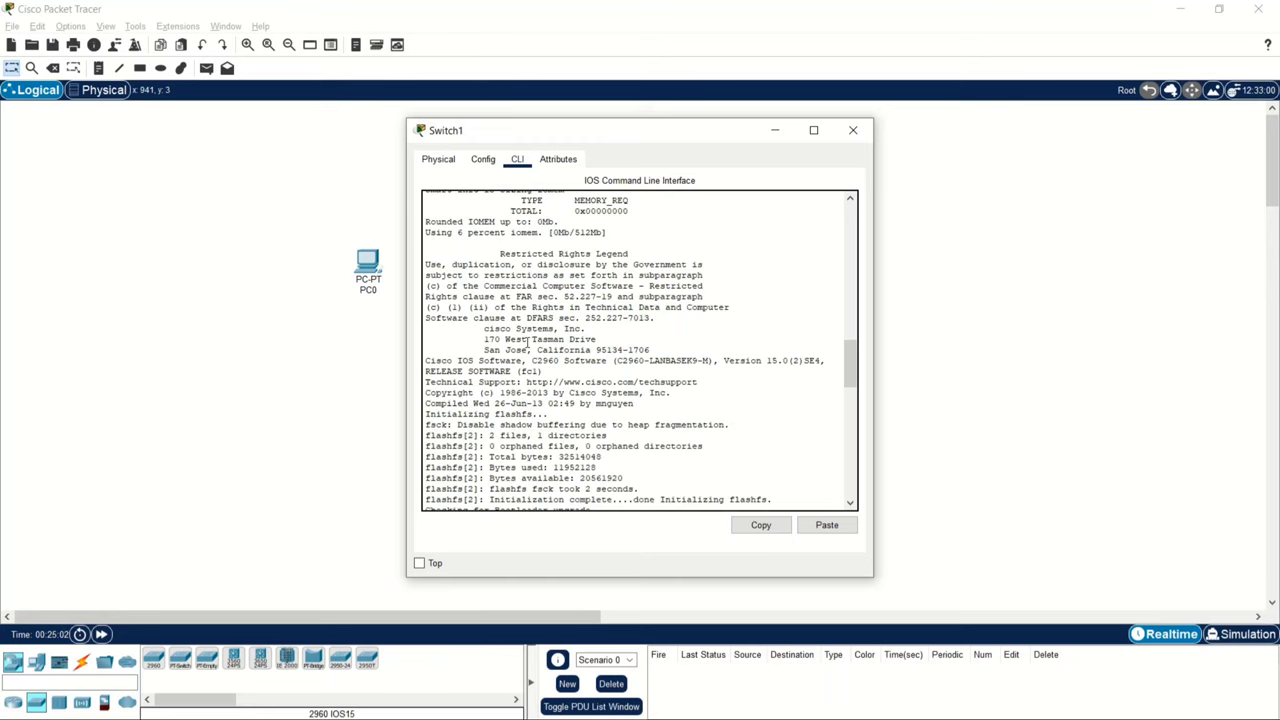
{"action": "scroll", "coordinate": [516, 296], "scroll_direction": "down", "scroll_amount": 8}
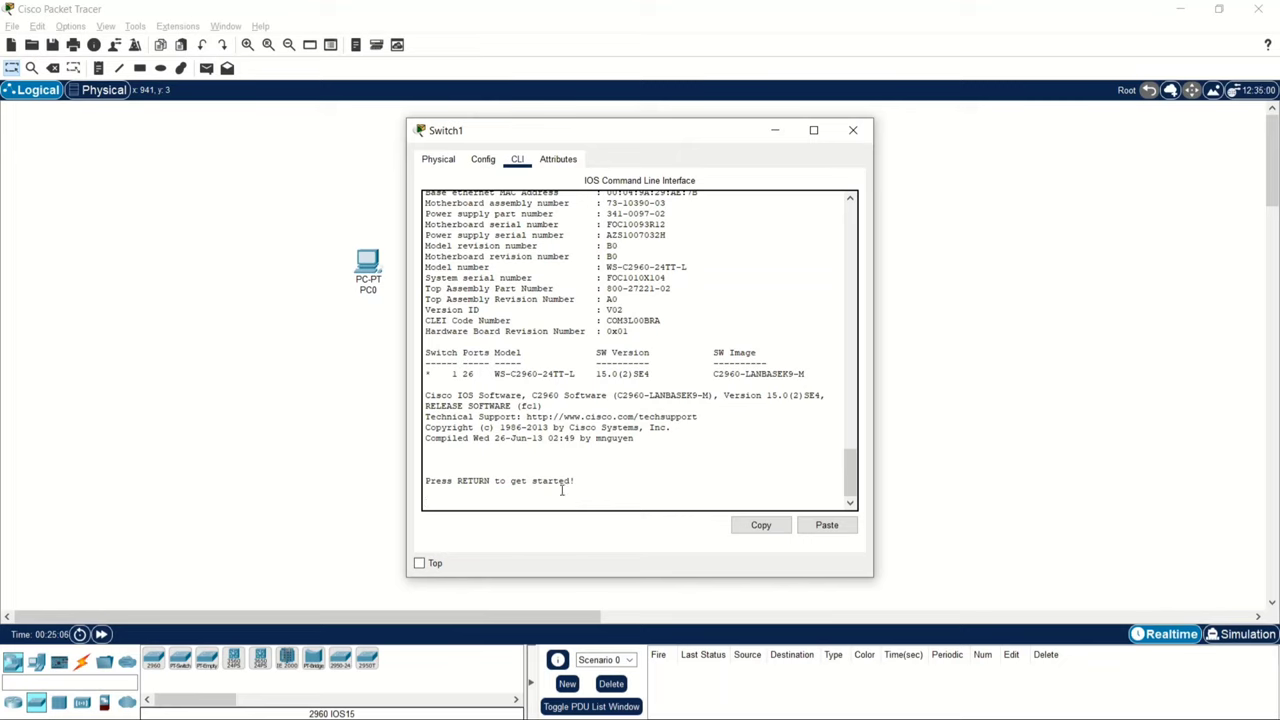
{"action": "key", "text": "Return"}
{"action": "key", "text": "Return"}
{"action": "key", "text": "Return"}
{"action": "key", "text": "Return"}
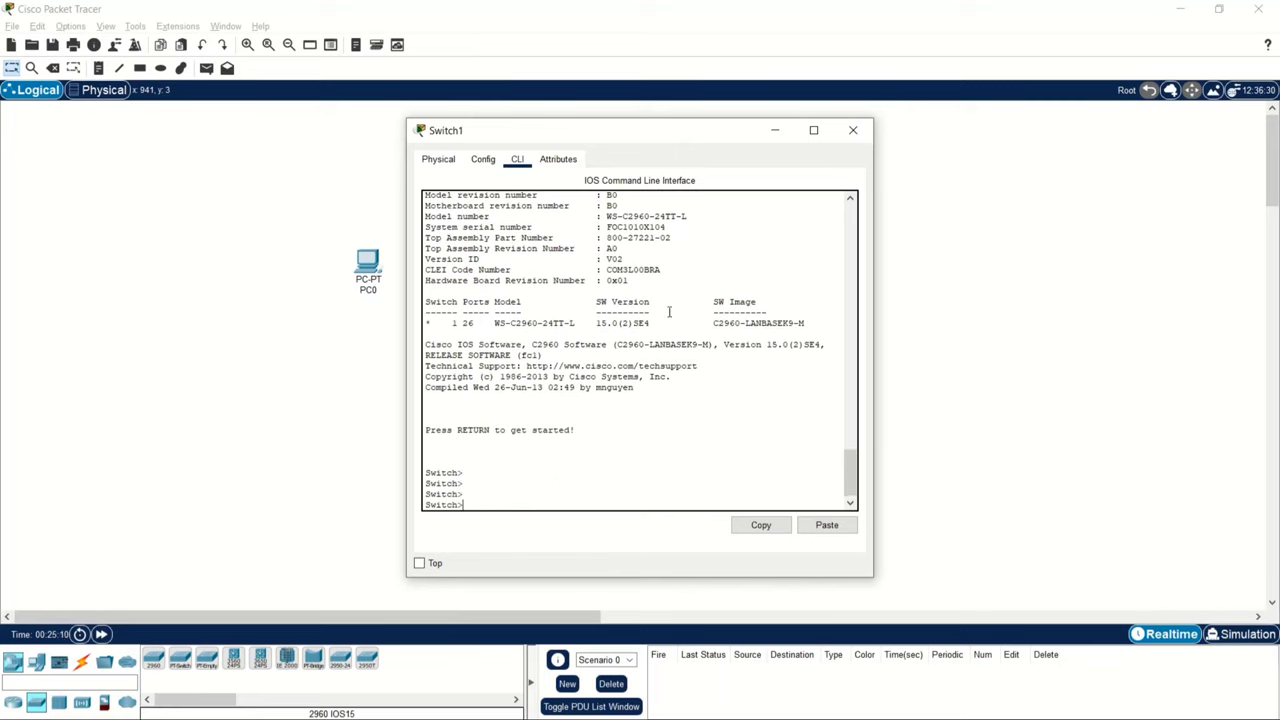
{"action": "left_click_drag", "start_coordinate": [597, 322], "coordinate": [830, 327]}
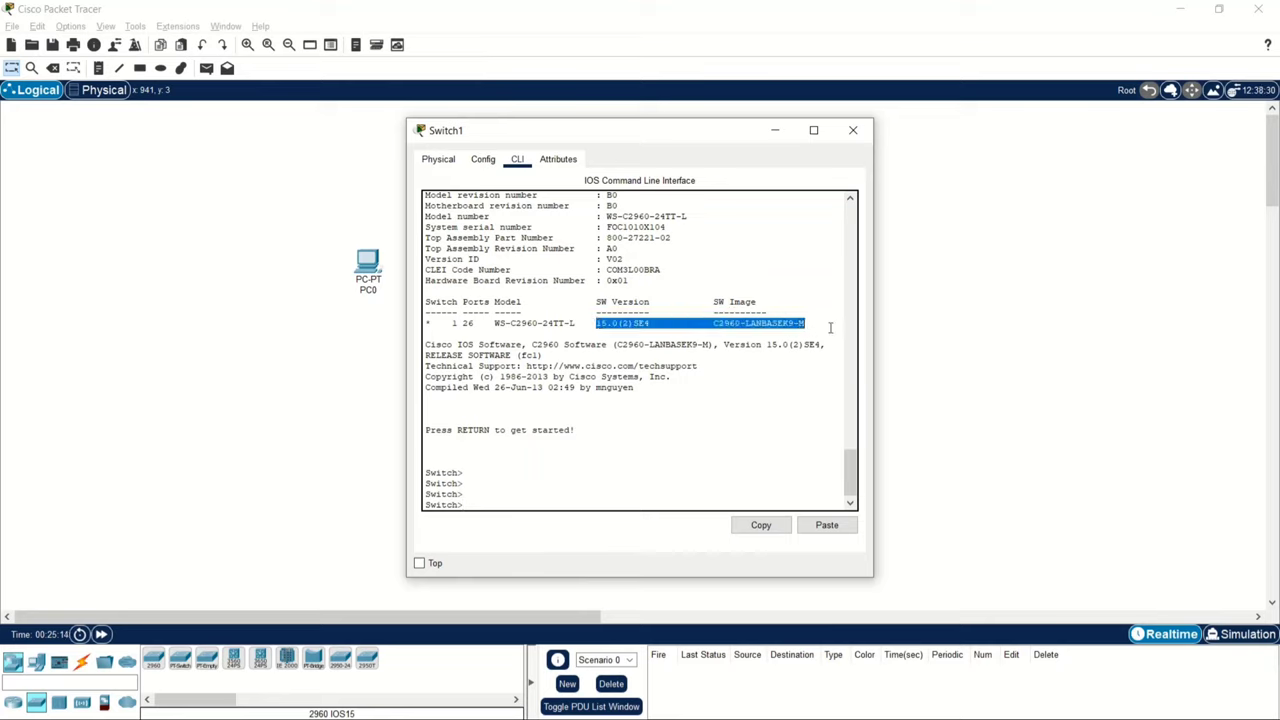
{"action": "left_click", "coordinate": [540, 505]}
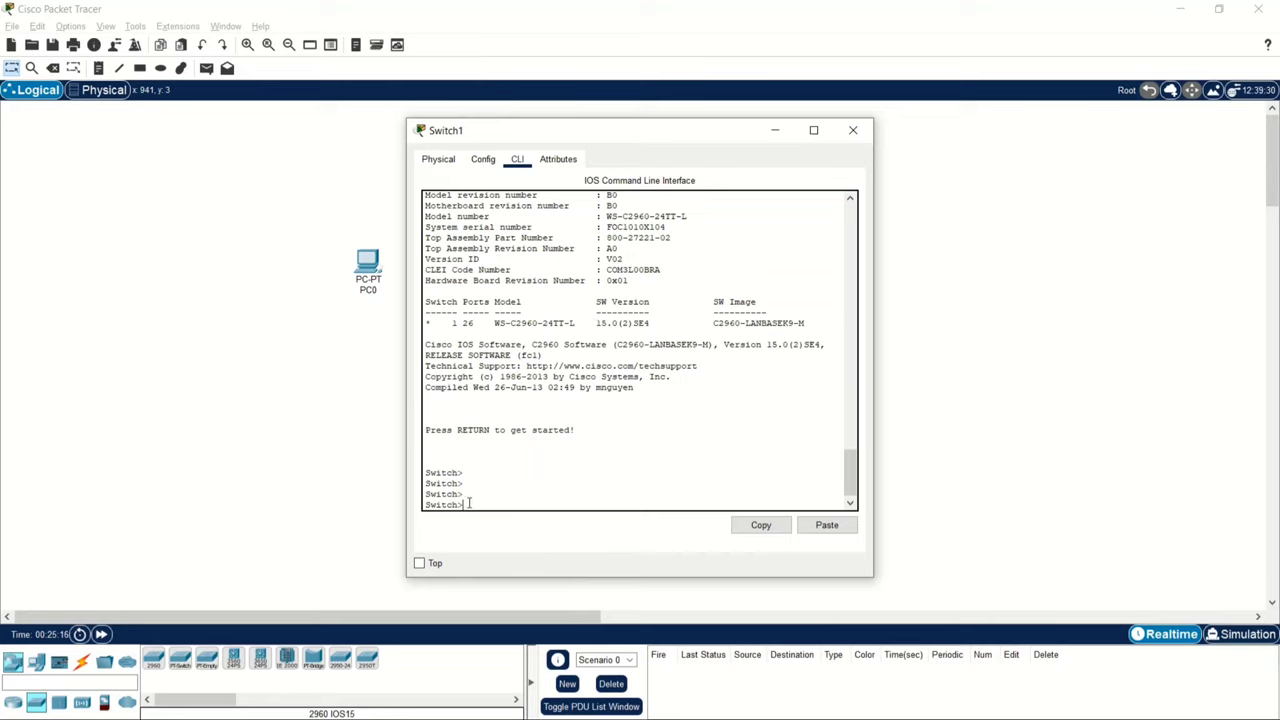
{"action": "left_click_drag", "start_coordinate": [468, 503], "coordinate": [424, 472]}
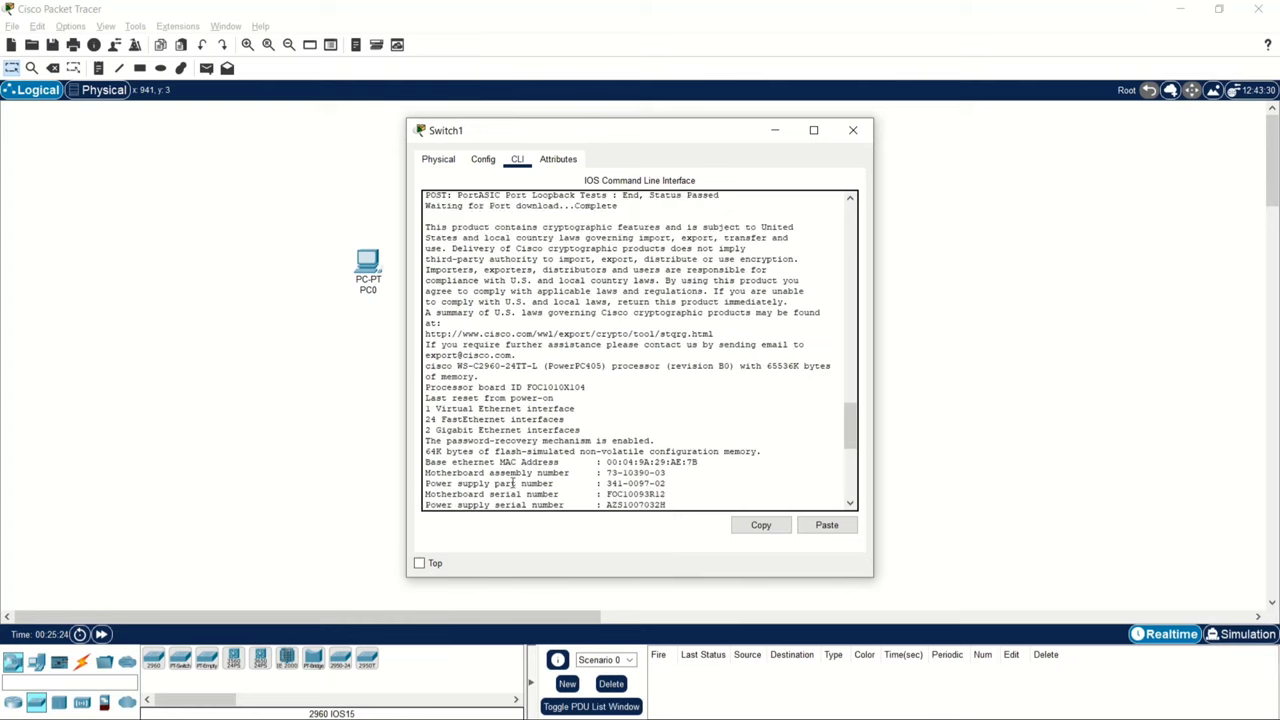
{"action": "scroll", "coordinate": [510, 483], "scroll_direction": "up", "scroll_amount": 5}
{"action": "scroll", "coordinate": [512, 483], "scroll_direction": "up", "scroll_amount": 15}
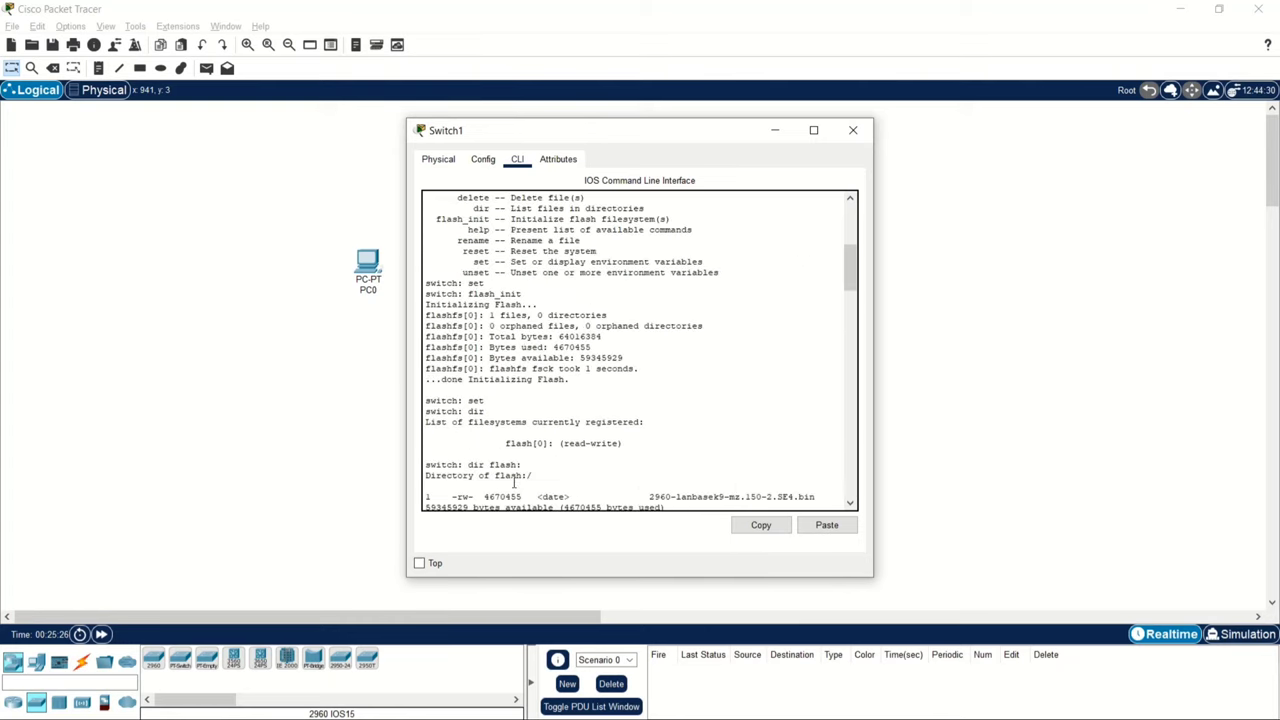
{"action": "scroll", "coordinate": [522, 450], "scroll_direction": "down", "scroll_amount": 6}
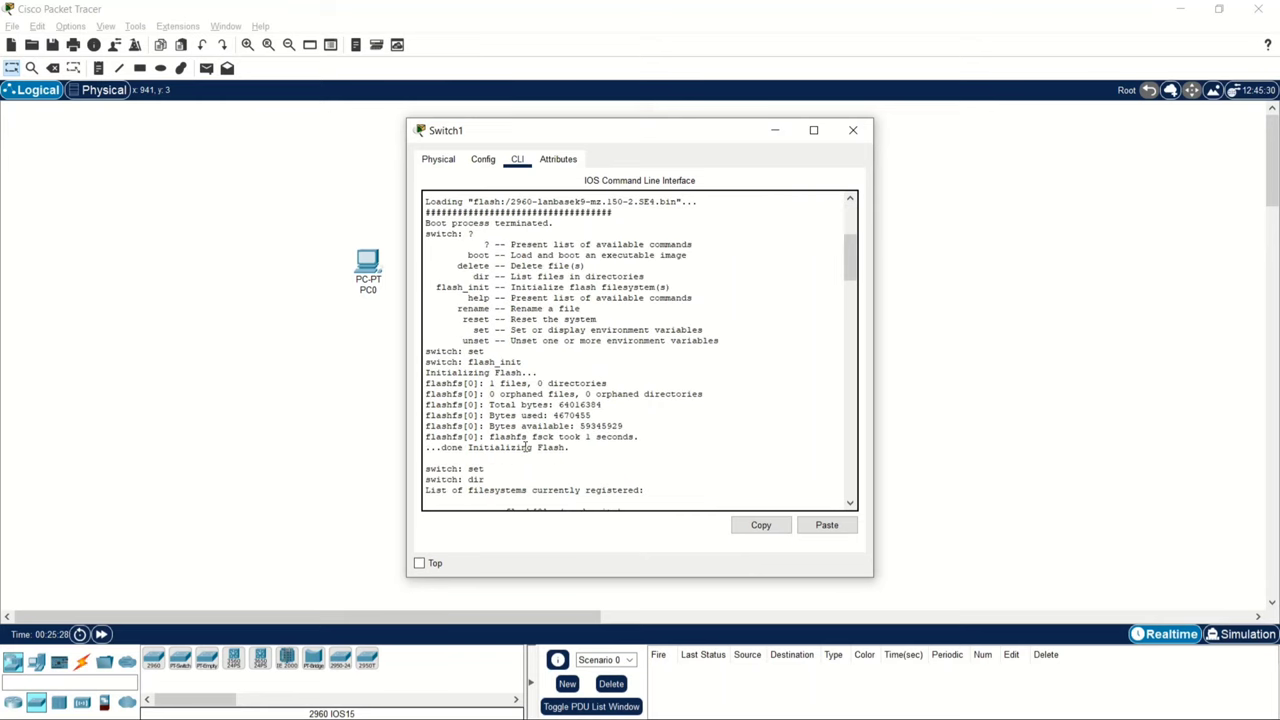
{"action": "scroll", "coordinate": [512, 404], "scroll_direction": "up", "scroll_amount": 3}
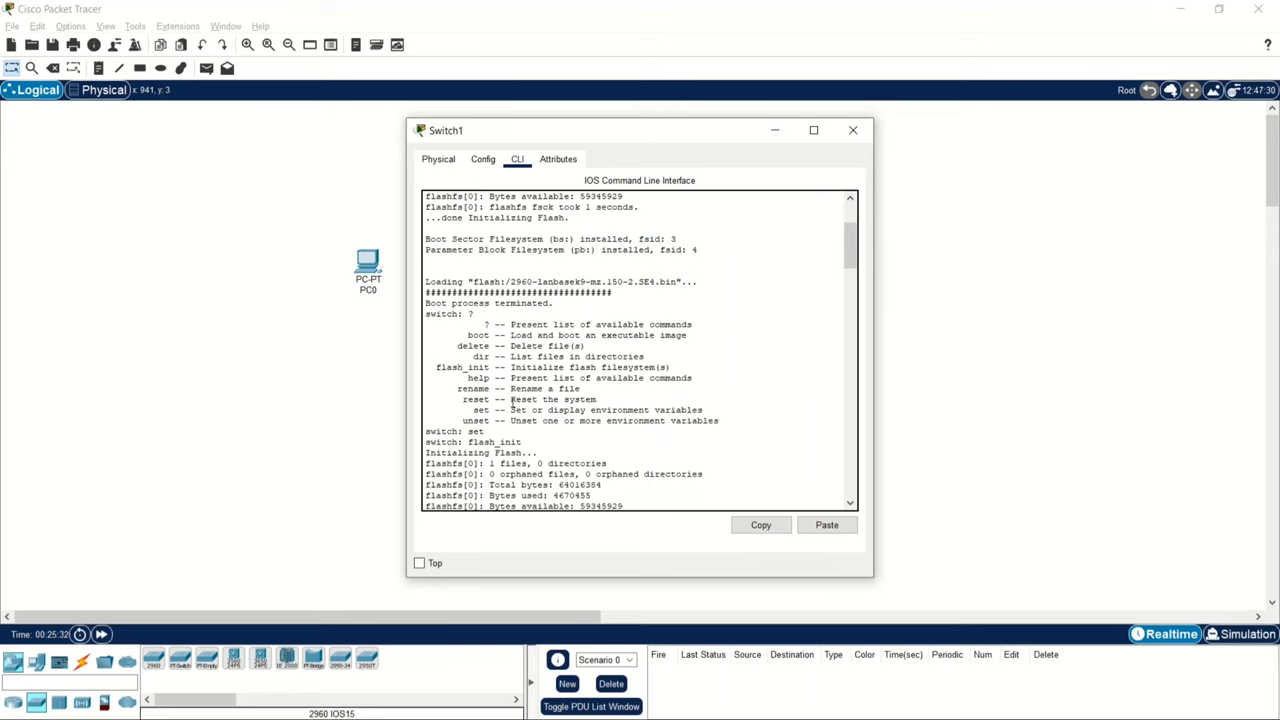
{"action": "scroll", "coordinate": [508, 390], "scroll_direction": "down", "scroll_amount": 1}
{"action": "scroll", "coordinate": [499, 320], "scroll_direction": "up", "scroll_amount": 1}
- Move the Switch1 console window right and check its physical front panel before returning to the CLI
{"action": "left_click_drag", "start_coordinate": [488, 130], "coordinate": [690, 147]}
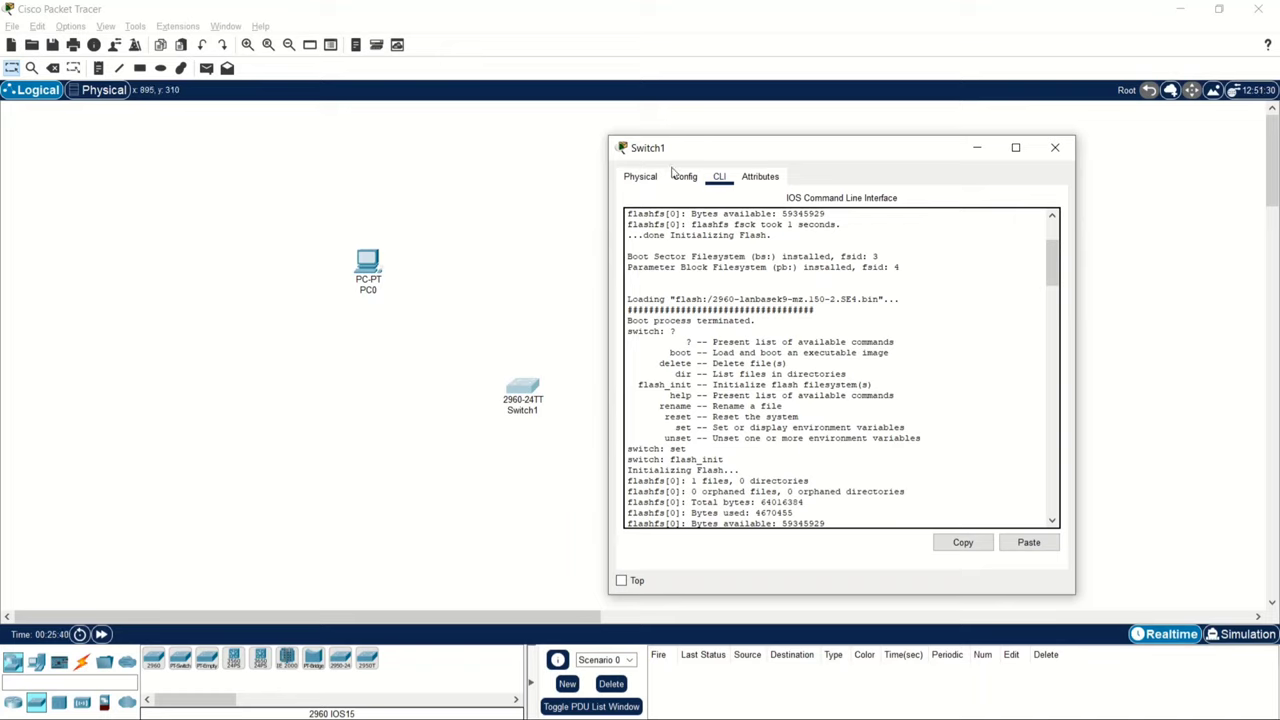
{"action": "left_click", "coordinate": [640, 176]}
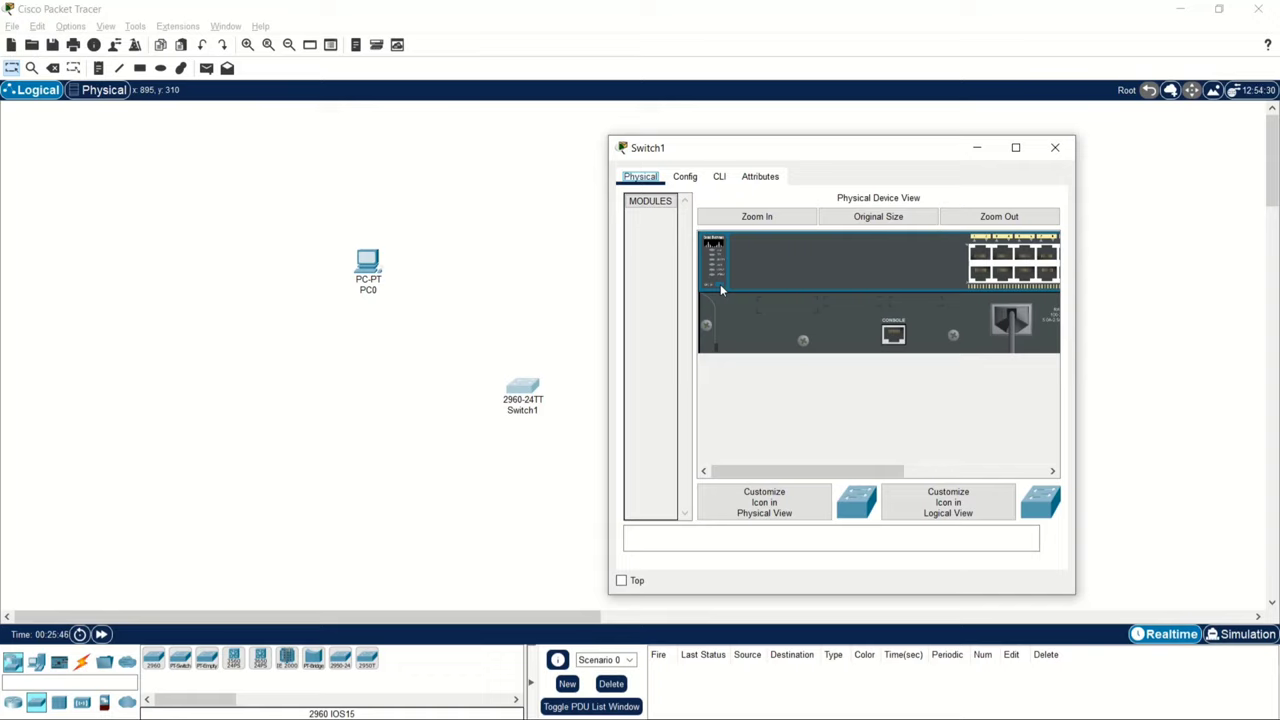
{"action": "left_click", "coordinate": [719, 176]}
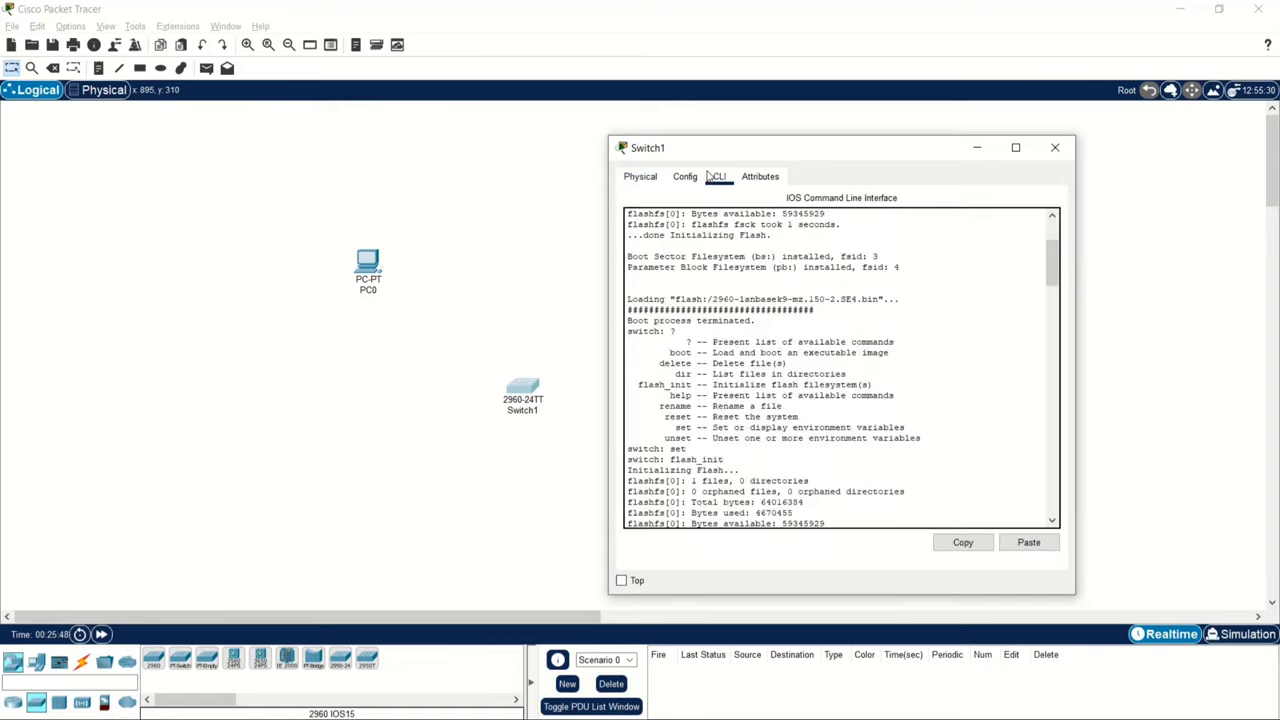
- Review the boot history, highlighting the switch: loader prompt and the set command, then paste
{"action": "scroll", "coordinate": [745, 305], "scroll_direction": "down", "scroll_amount": 3}
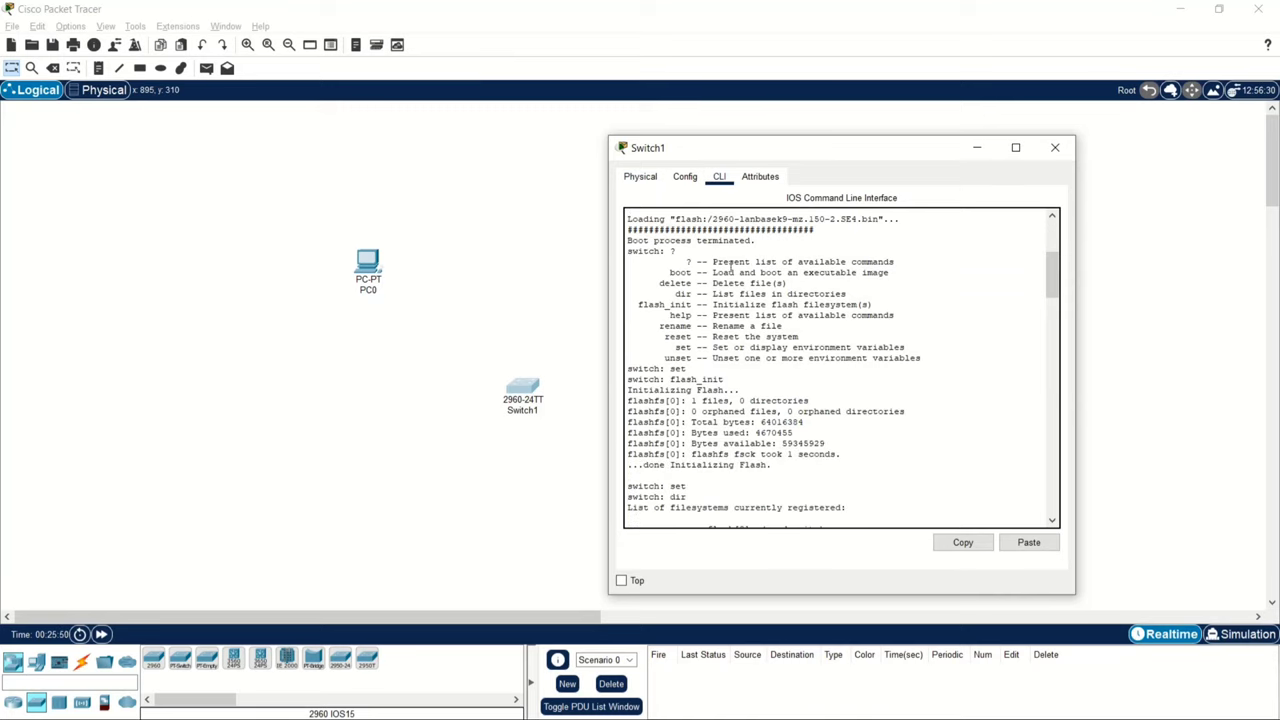
{"action": "scroll", "coordinate": [716, 341], "scroll_direction": "up", "scroll_amount": 5}
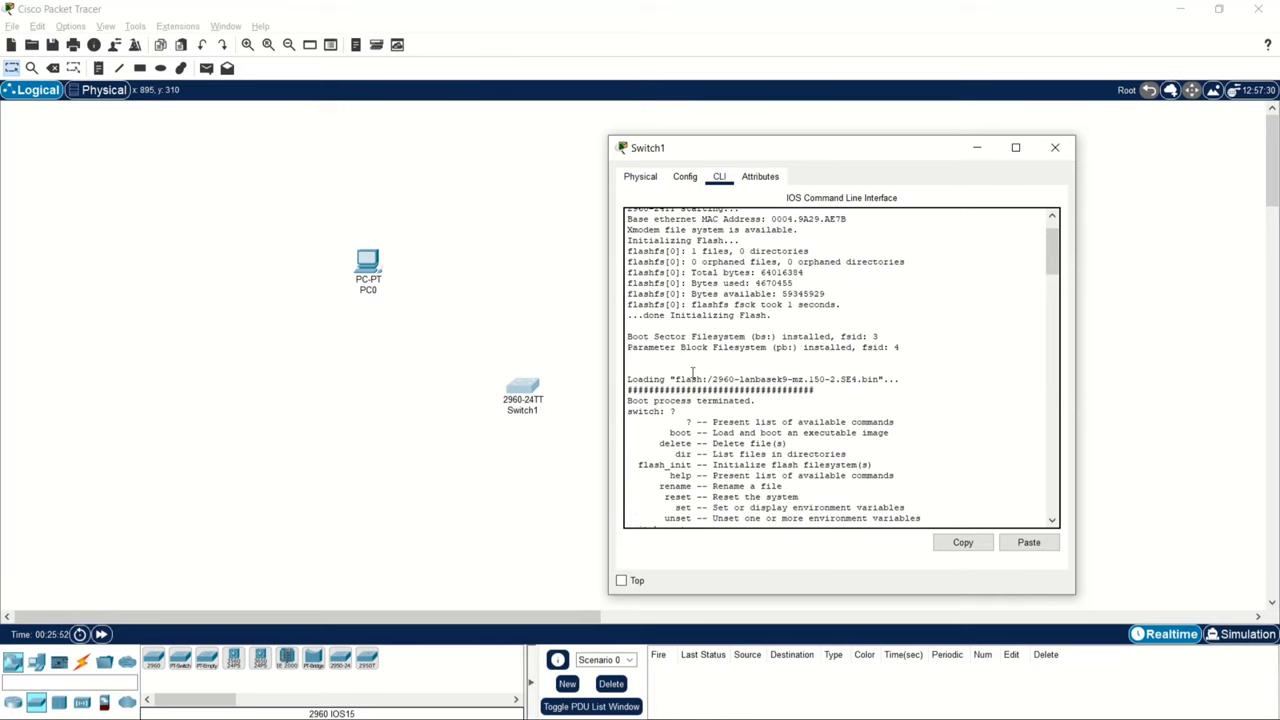
{"action": "scroll", "coordinate": [694, 385], "scroll_direction": "down", "scroll_amount": 1}
{"action": "left_click_drag", "start_coordinate": [755, 360], "coordinate": [628, 370]}
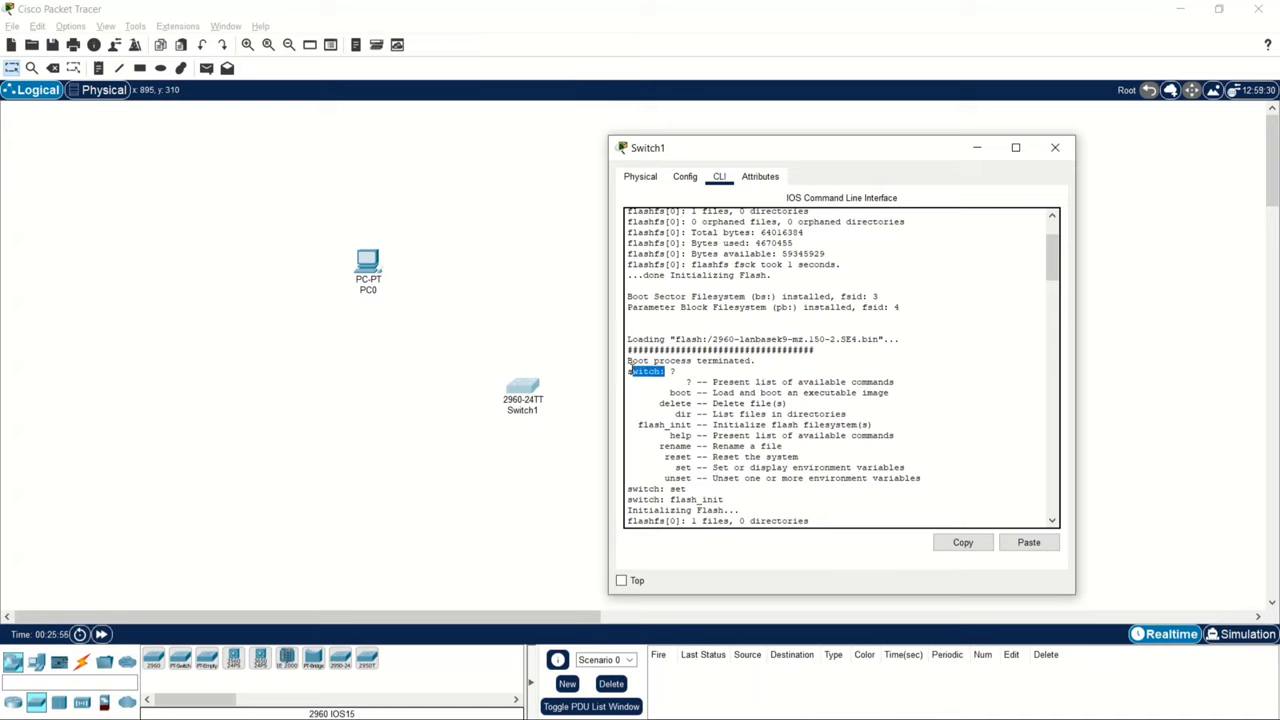
{"action": "scroll", "coordinate": [687, 397], "scroll_direction": "down", "scroll_amount": 2}
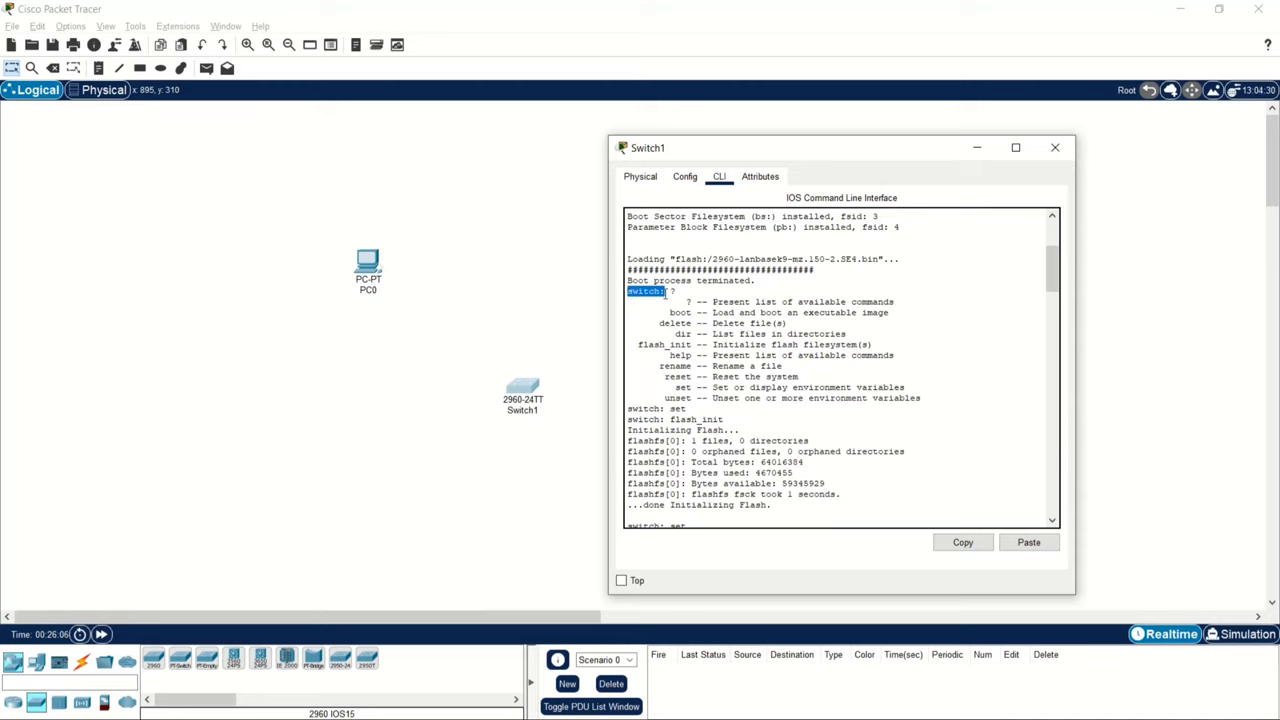
{"action": "scroll", "coordinate": [699, 350], "scroll_direction": "down", "scroll_amount": 2}
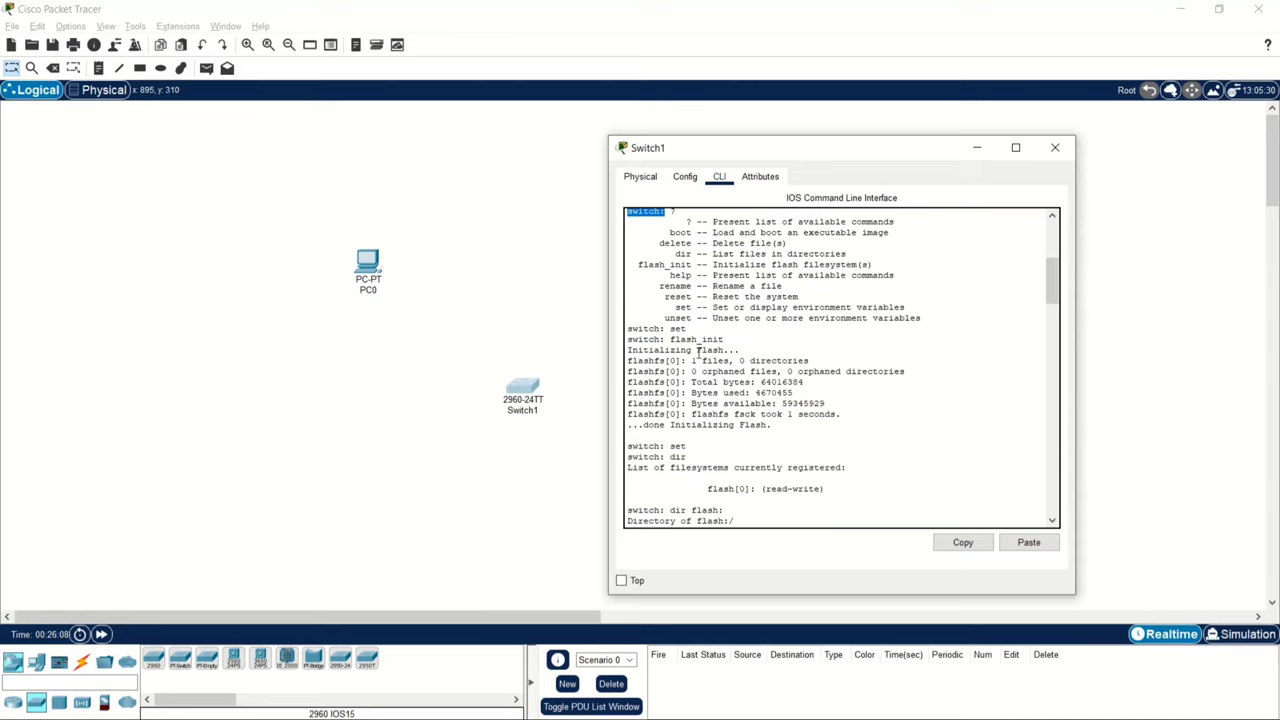
{"action": "left_click_drag", "start_coordinate": [669, 329], "coordinate": [689, 329]}
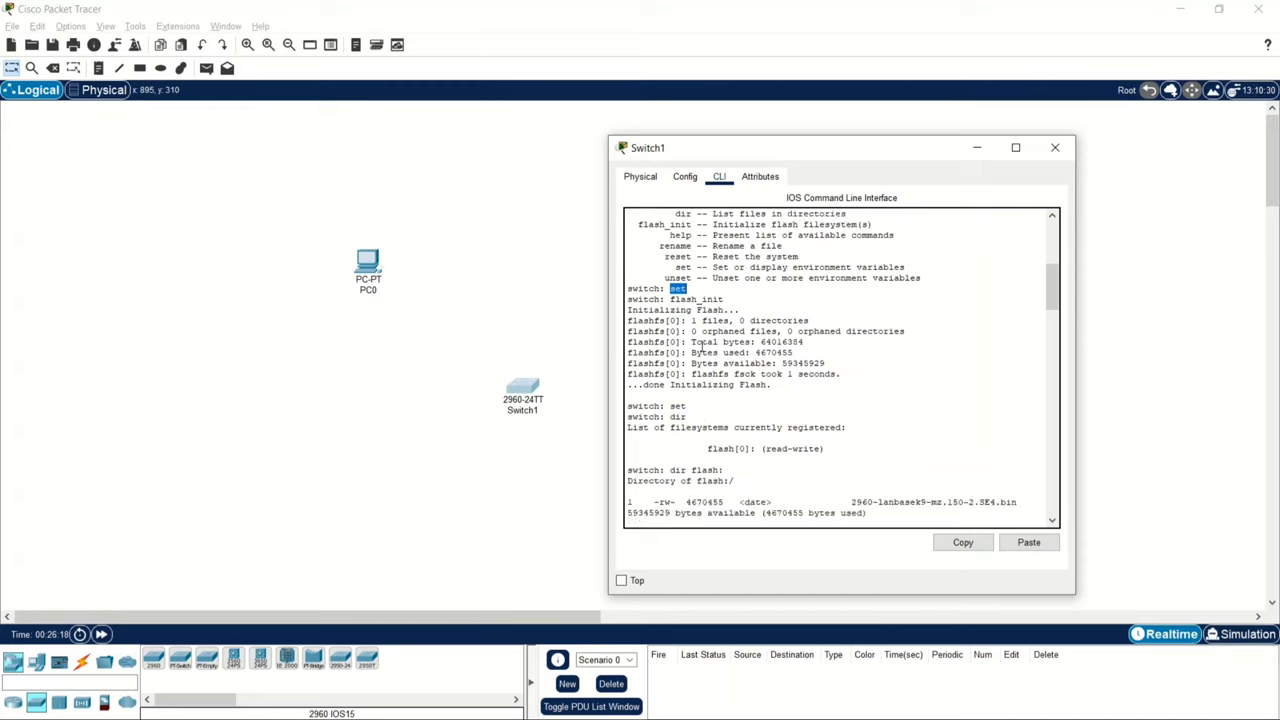
{"action": "type", "text": "boot=flash:2960-lanbasek9-mz.150-2.SE4.bin set boot"}
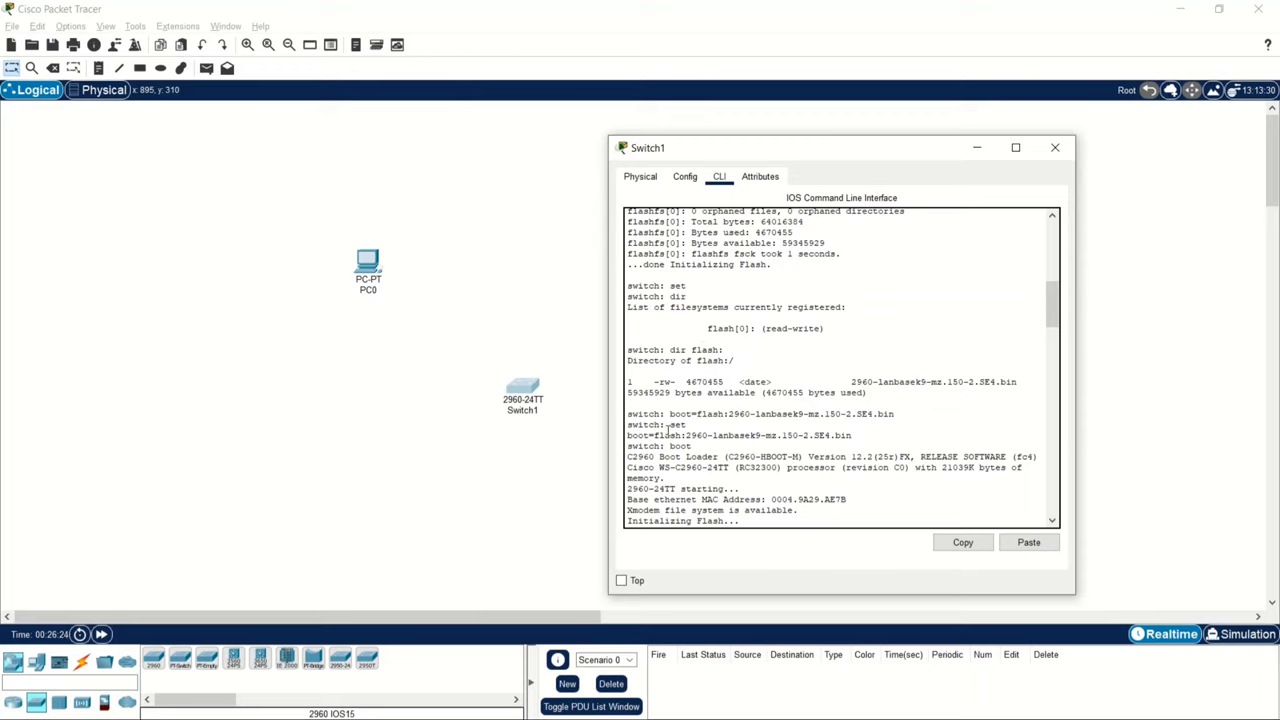
- Highlight the boot=flash, flash_init and dir commands in the CLI history
{"action": "left_click_drag", "start_coordinate": [669, 414], "coordinate": [714, 411]}
{"action": "scroll", "coordinate": [700, 414], "scroll_direction": "up", "scroll_amount": 5}
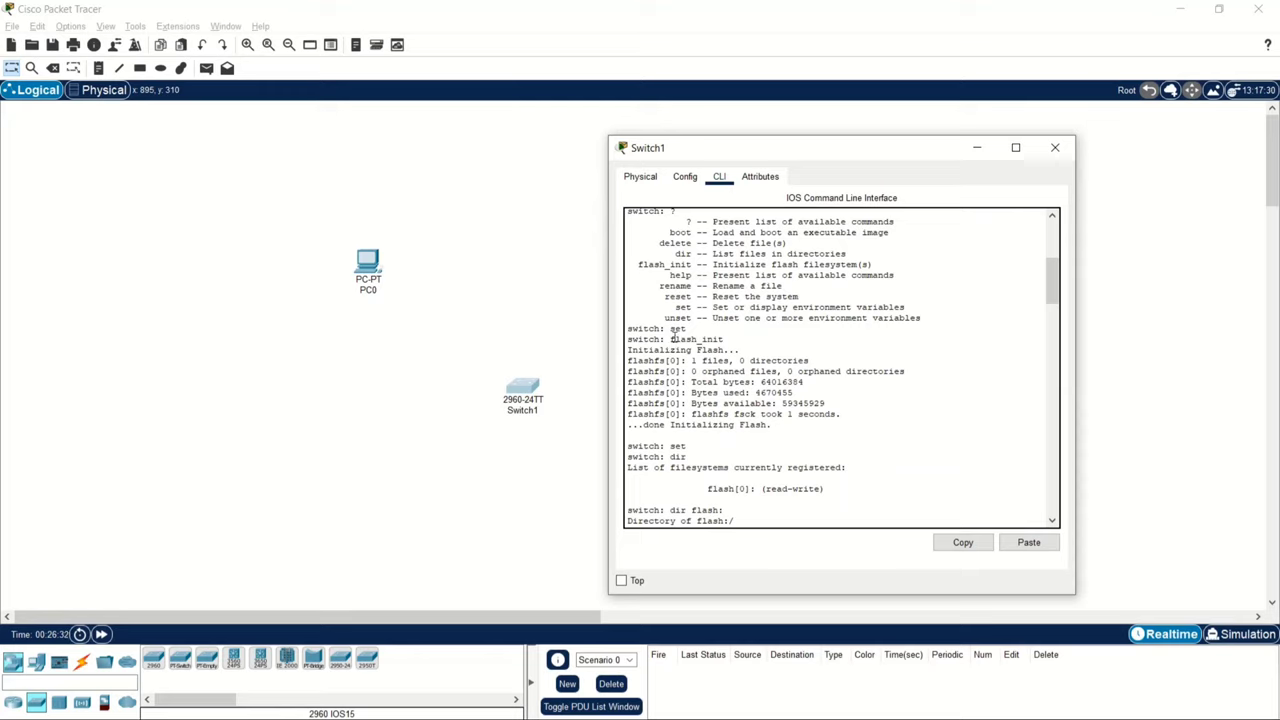
{"action": "left_click_drag", "start_coordinate": [670, 339], "coordinate": [735, 339]}
{"action": "scroll", "coordinate": [735, 339], "scroll_direction": "down", "scroll_amount": 4}
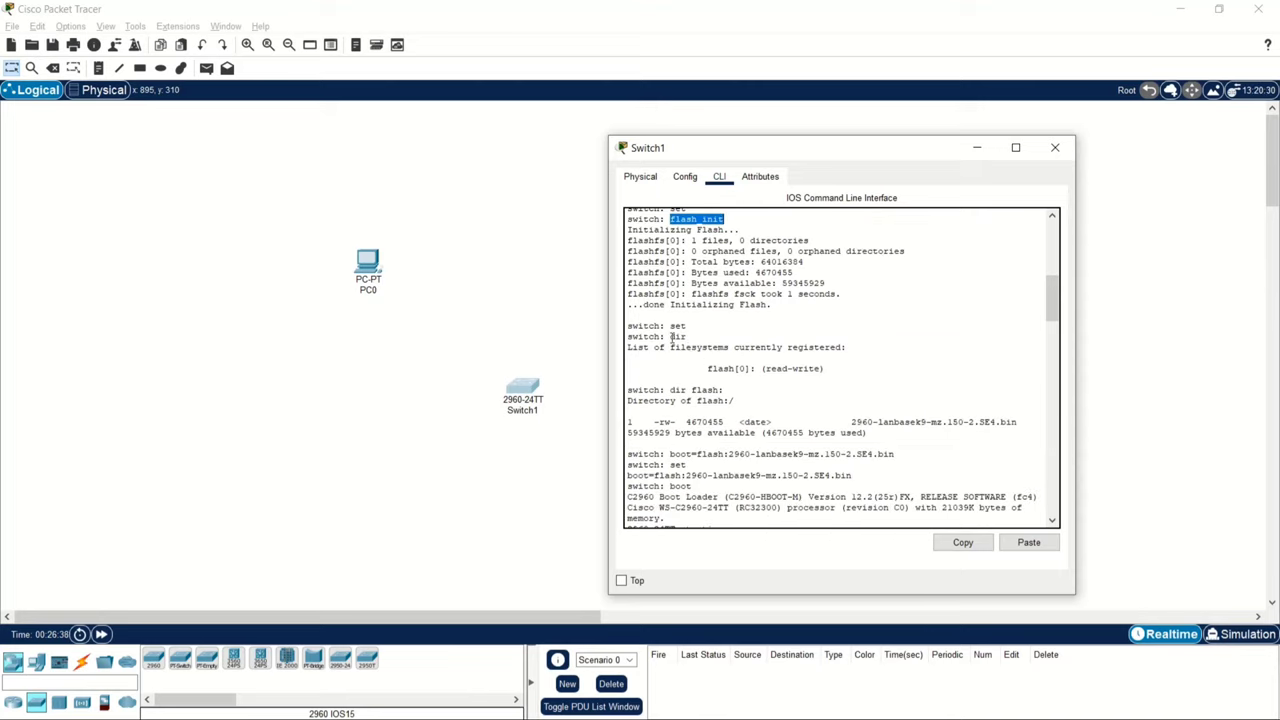
{"action": "left_click_drag", "start_coordinate": [671, 337], "coordinate": [706, 338]}
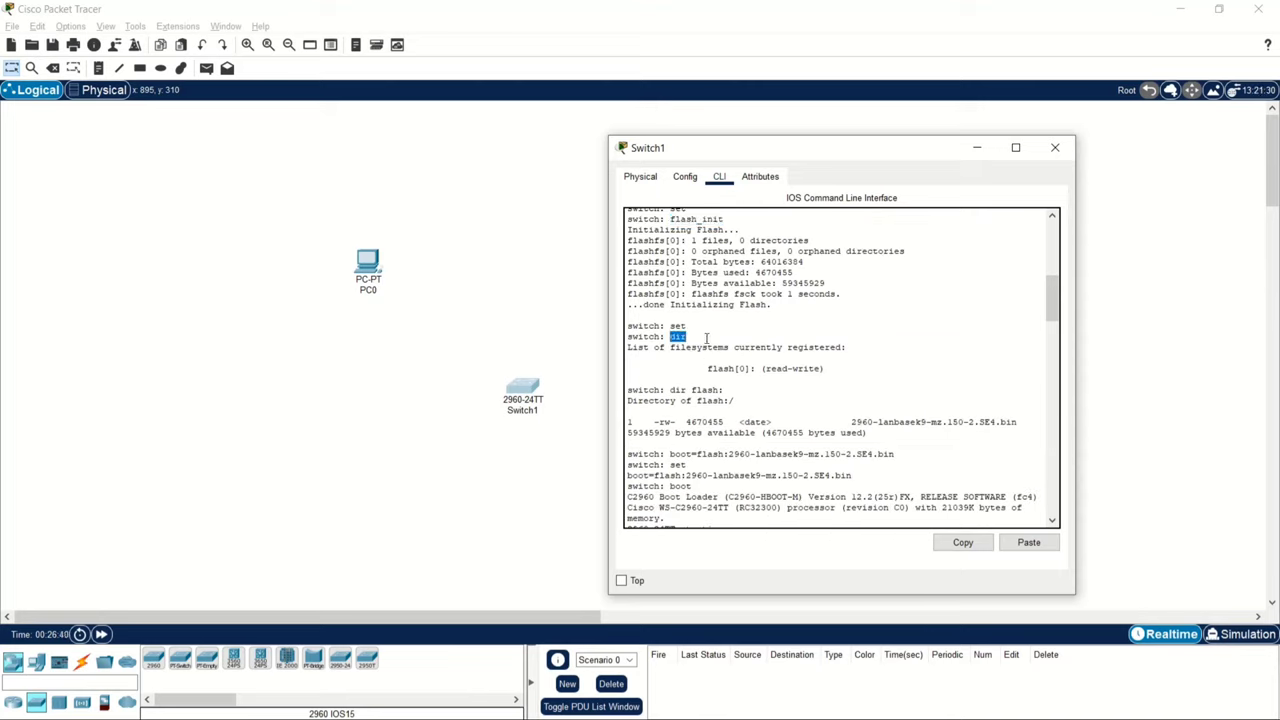
{"action": "scroll", "coordinate": [722, 386], "scroll_direction": "down", "scroll_amount": 3}
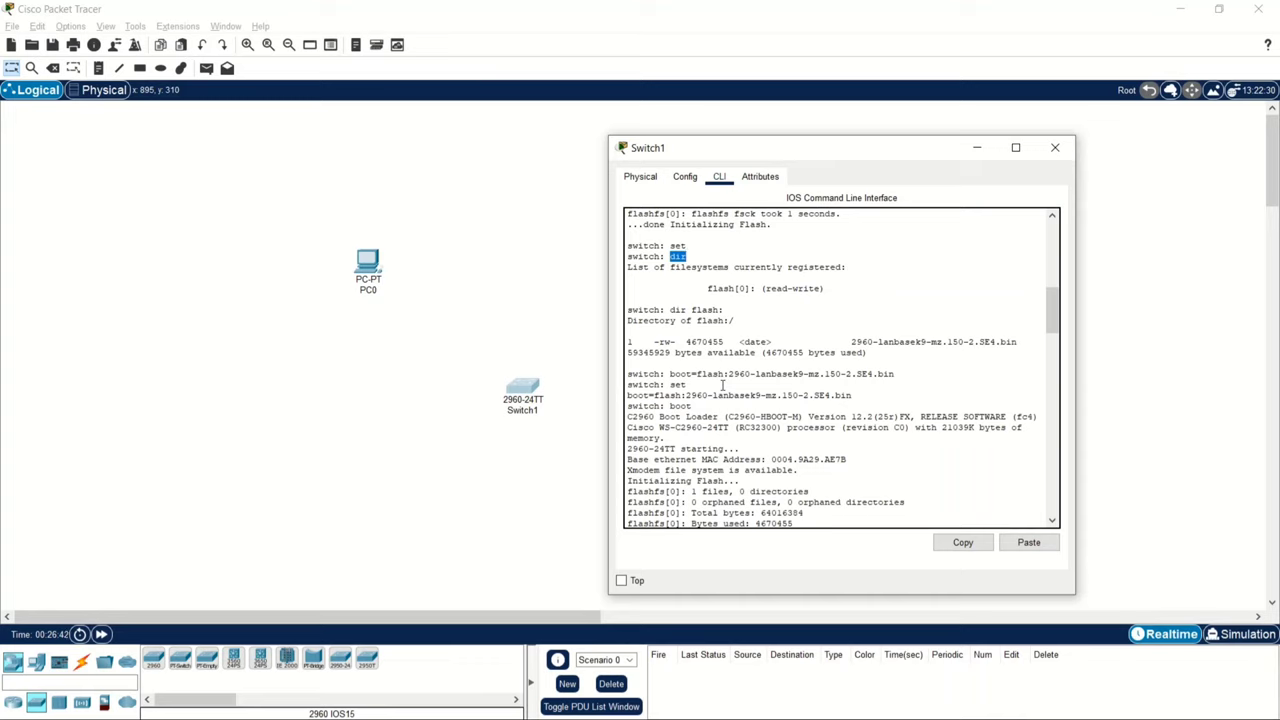
{"action": "scroll", "coordinate": [710, 360], "scroll_direction": "down", "scroll_amount": 1}
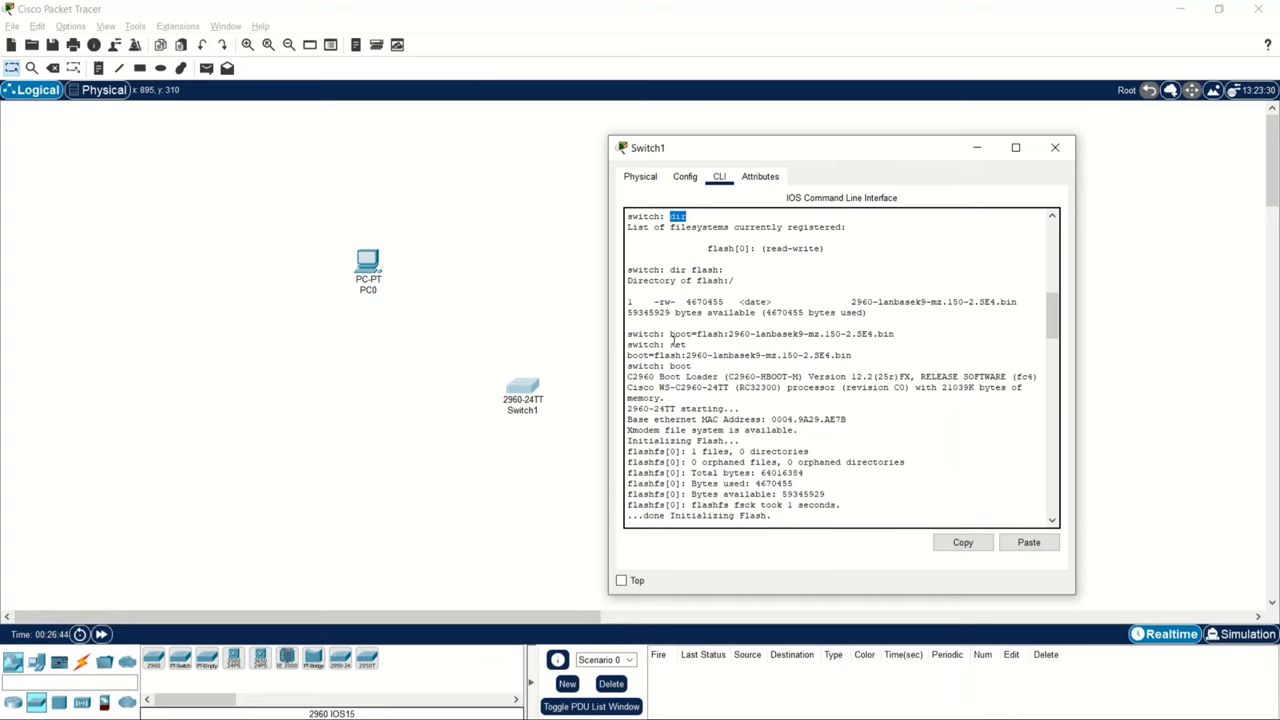
- Highlight the boot=flash:2960-lanbasek9-mz.150-2.SE4.bin setting, set and boot commands, then boot IOS to Switch>
{"action": "left_click_drag", "start_coordinate": [671, 334], "coordinate": [897, 337]}
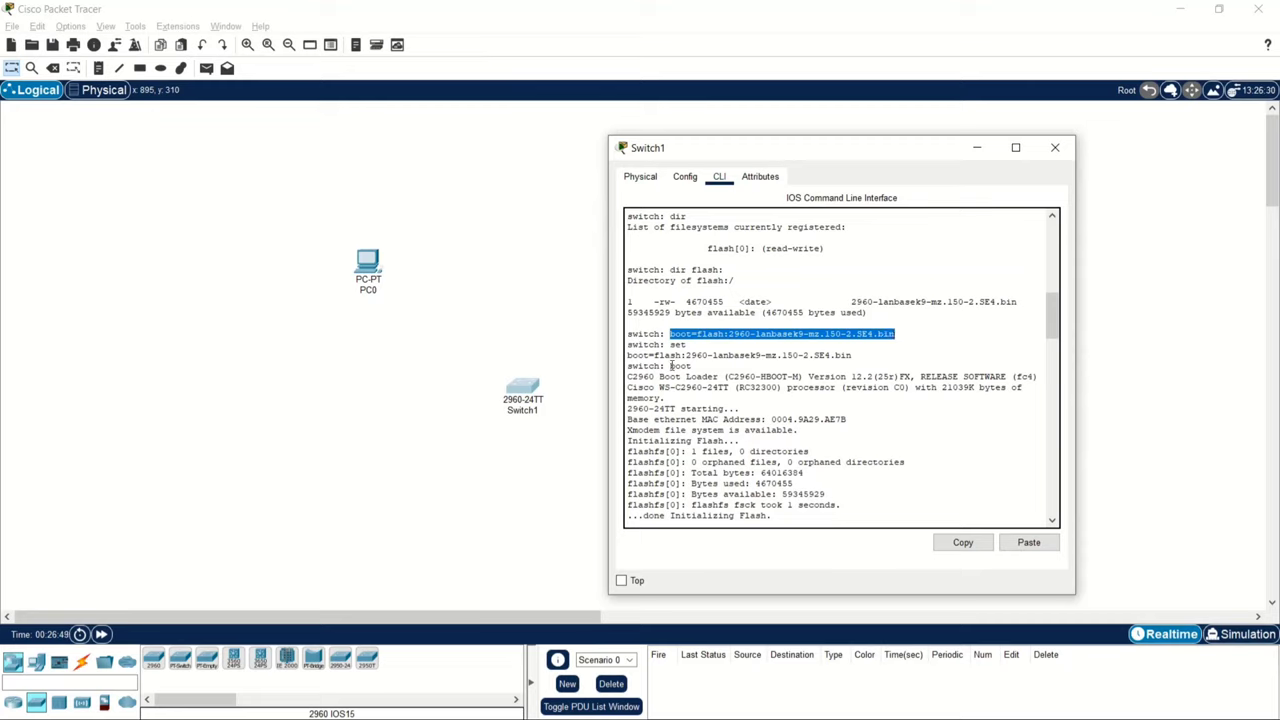
{"action": "left_click_drag", "start_coordinate": [670, 345], "coordinate": [691, 345]}
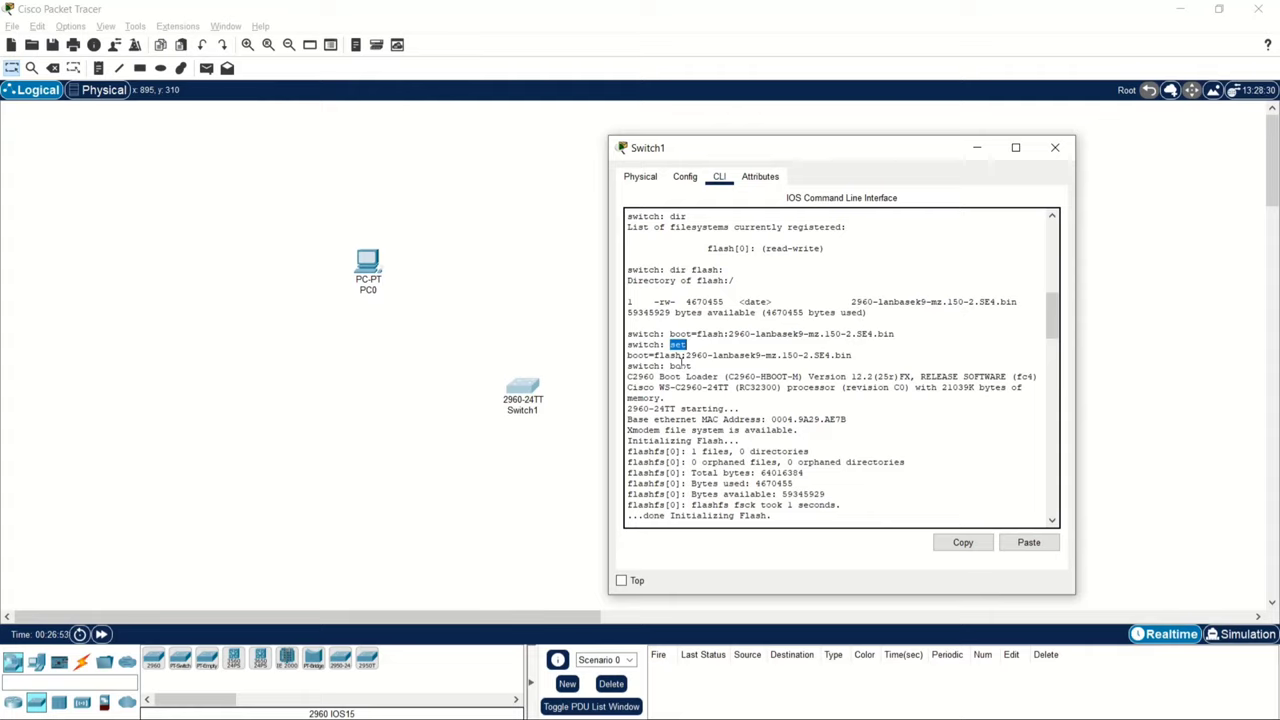
{"action": "left_click_drag", "start_coordinate": [670, 366], "coordinate": [704, 367]}
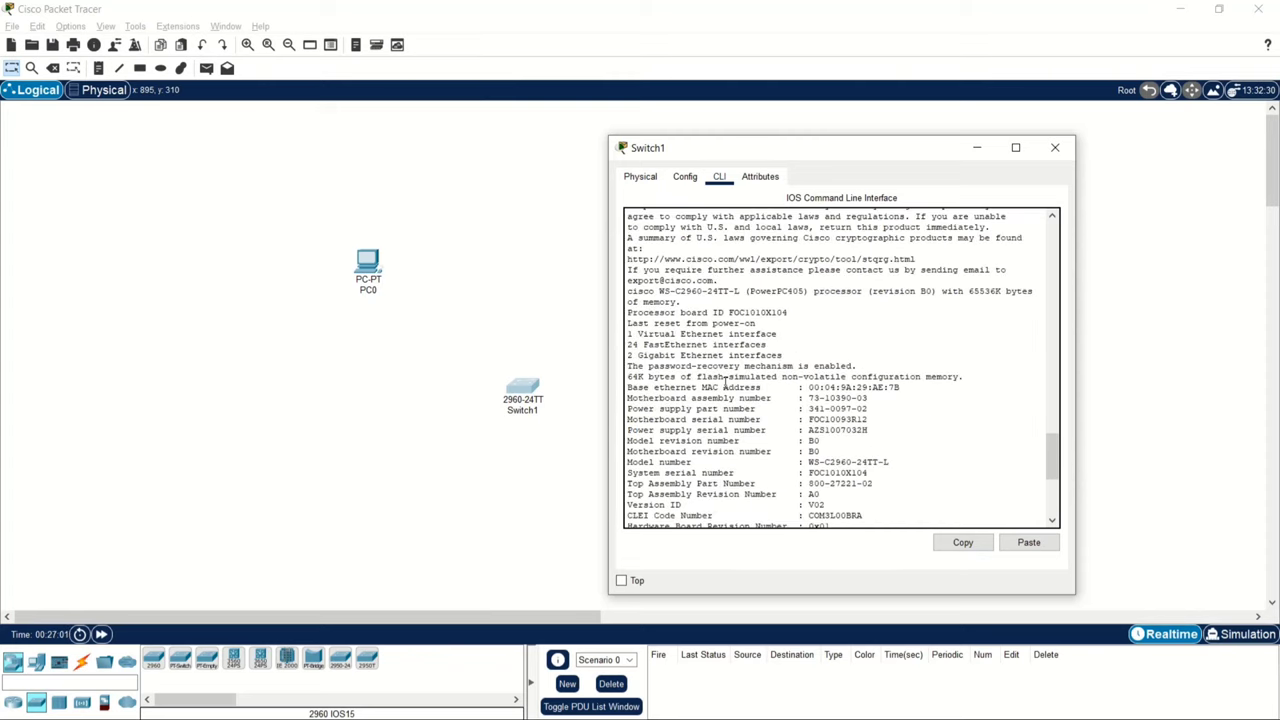
{"action": "key", "text": "Return"}
{"action": "key", "text": "Return"}
{"action": "key", "text": "Return"}
{"action": "key", "text": "Return"}
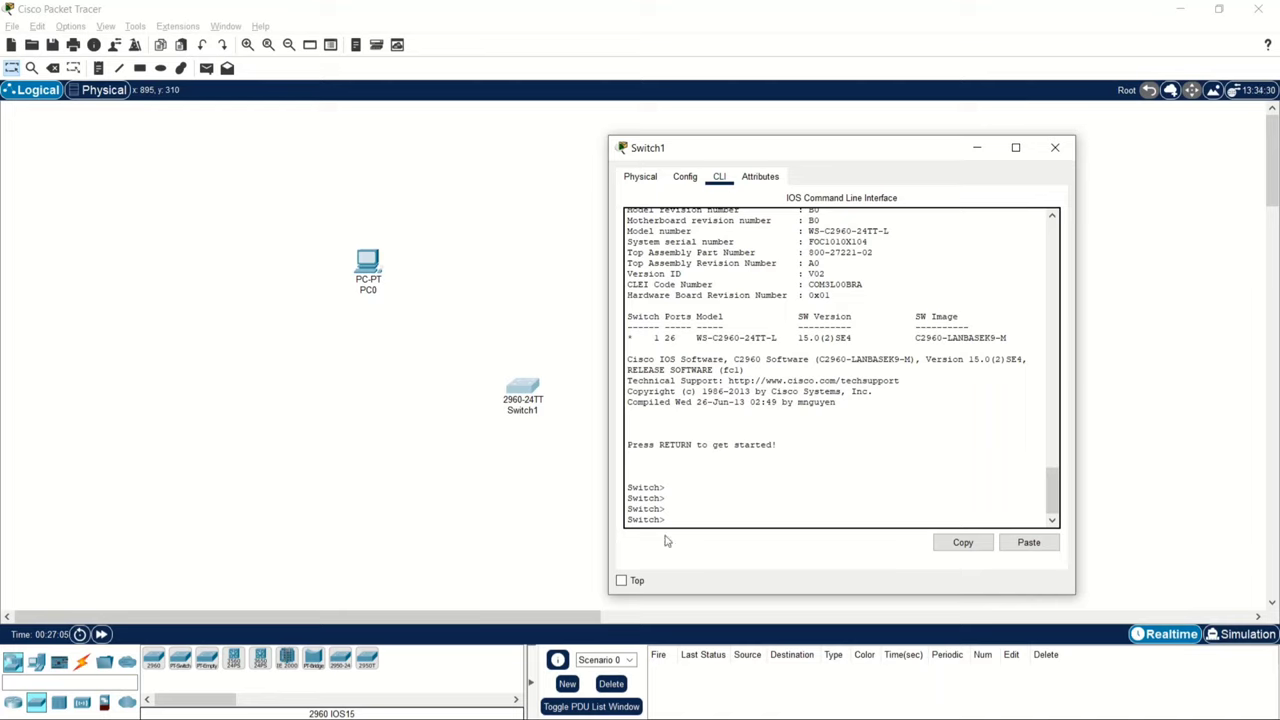
- Highlight the Switch> prompt lines, then close the Switch1 console window
{"action": "left_click_drag", "start_coordinate": [670, 522], "coordinate": [627, 476]}
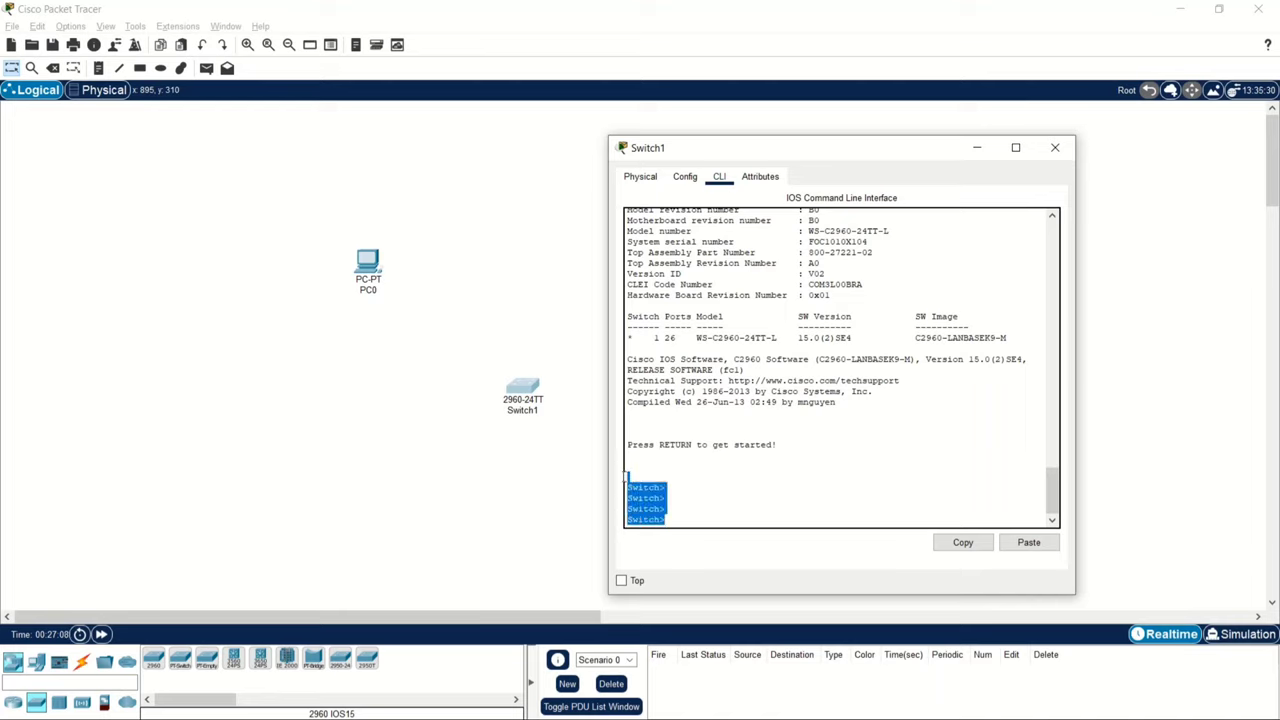
{"action": "left_click", "coordinate": [627, 477]}
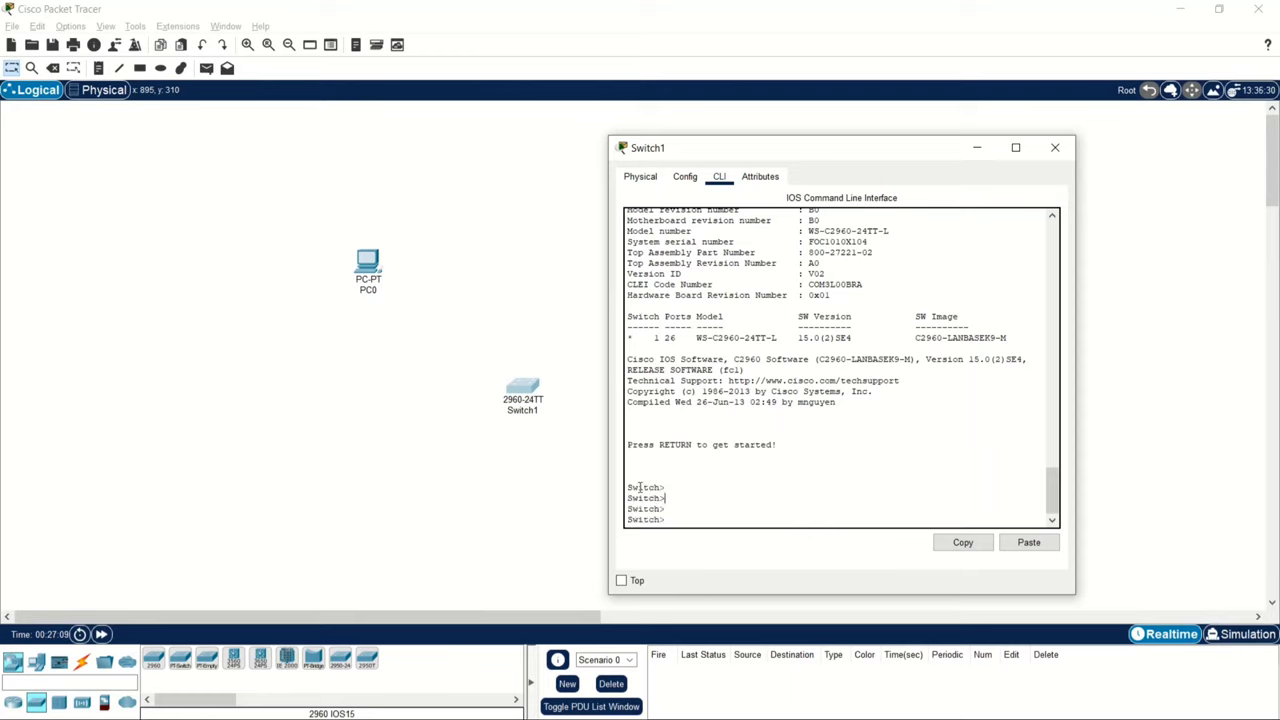
{"action": "left_click_drag", "start_coordinate": [628, 487], "coordinate": [666, 487]}
{"action": "left_click", "coordinate": [1055, 149]}
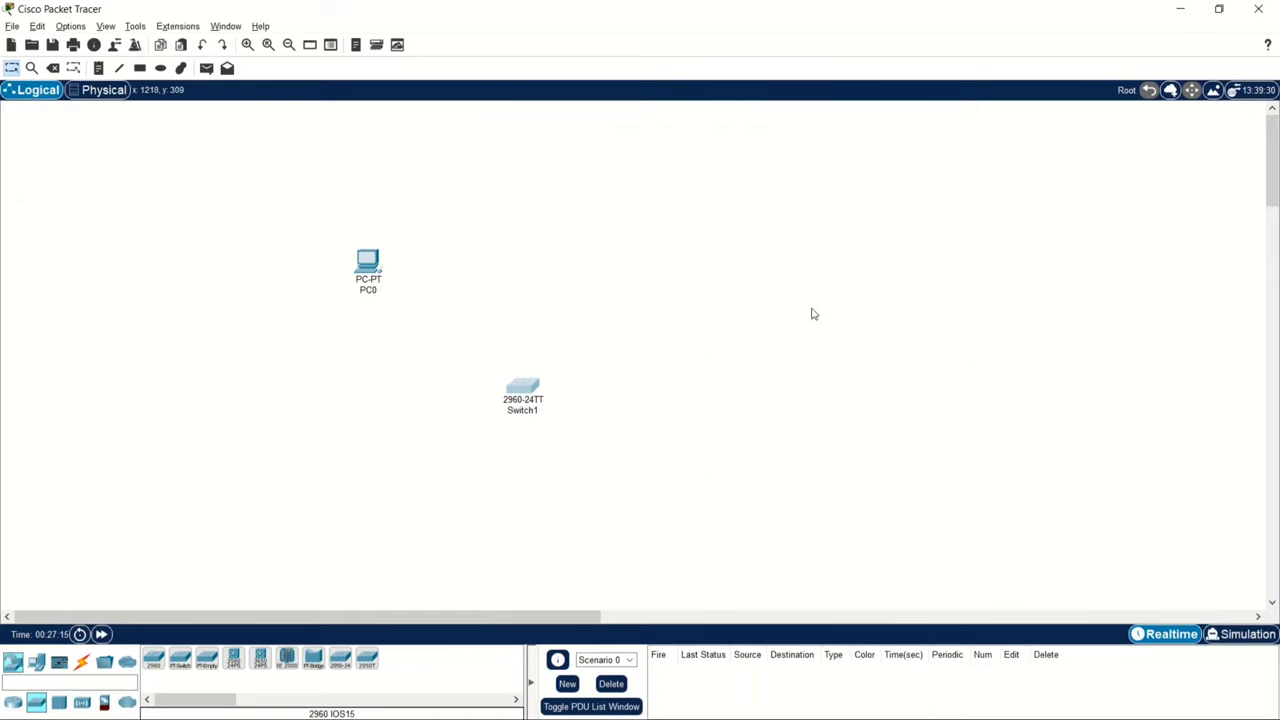